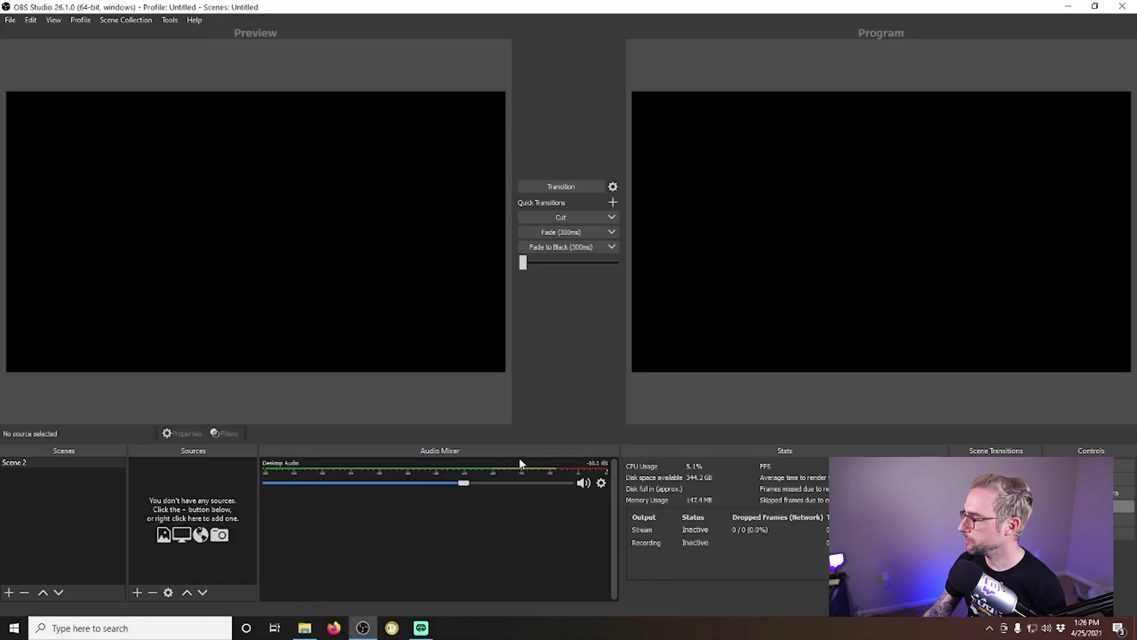
Slide the Desktop Audio fader in the OBS mixer to the left to lower its volume.
left_click_drag(455, 482, 403, 487)
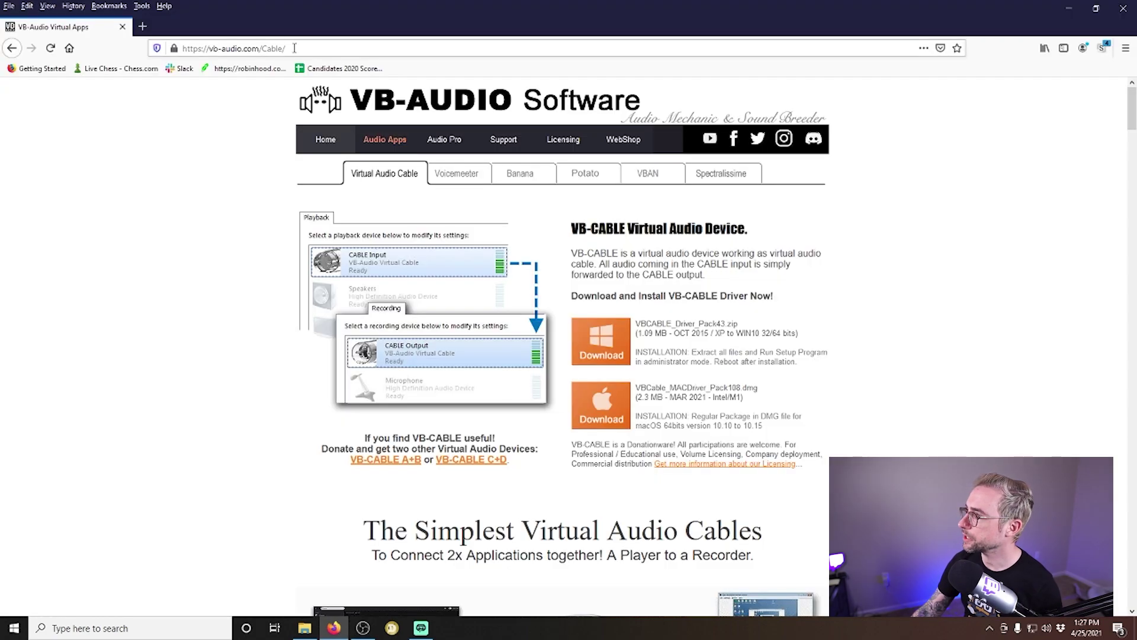
Review the VB-Audio Virtual Audio Cable page, highlighting the 'Donate and get' C+D pack line.
left_click(325, 44)
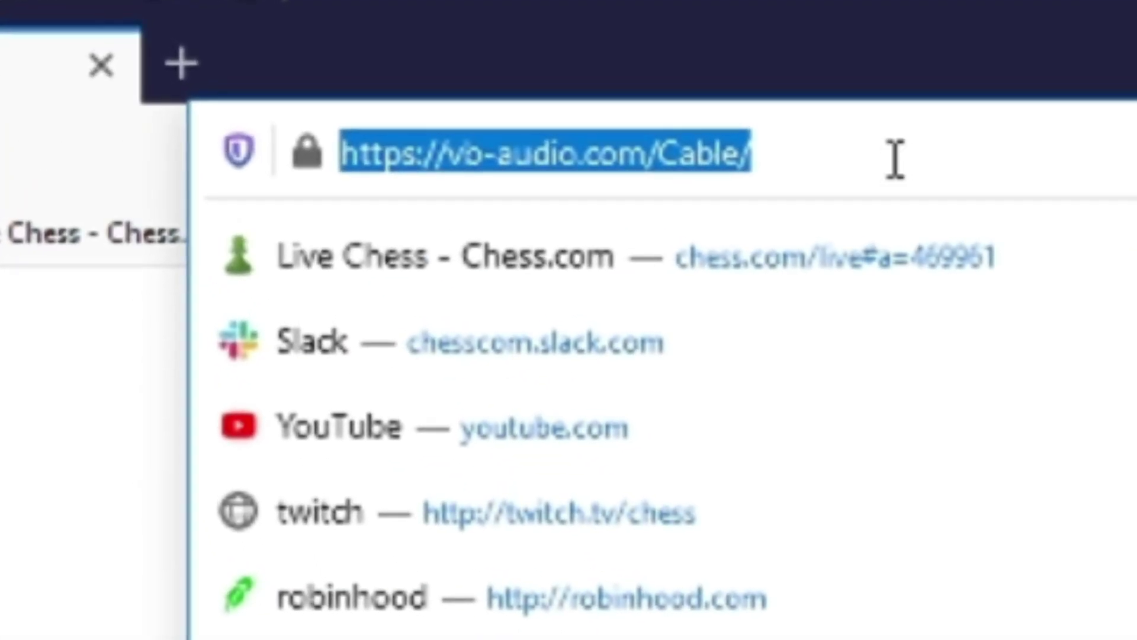
key("Escape")
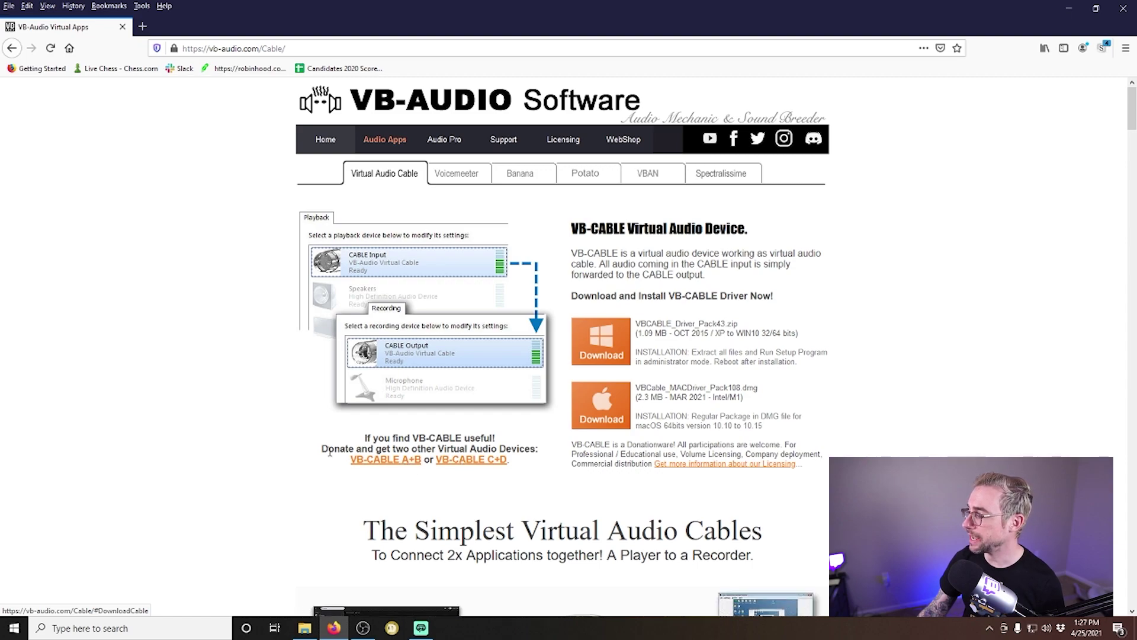
left_click_drag(321, 449, 385, 488)
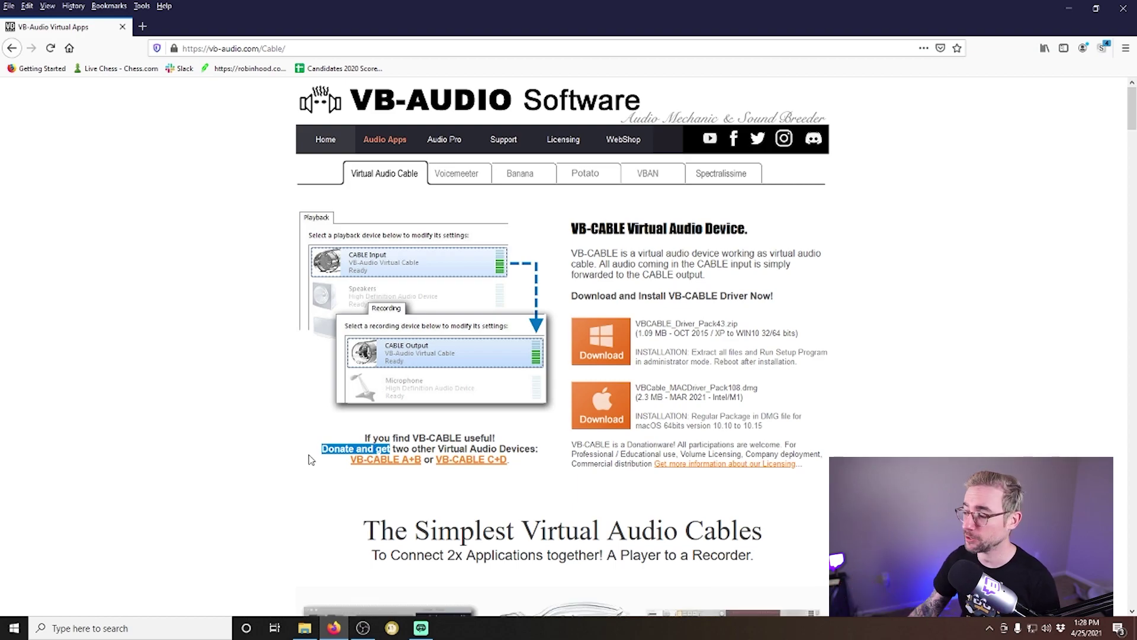
left_click(320, 469)
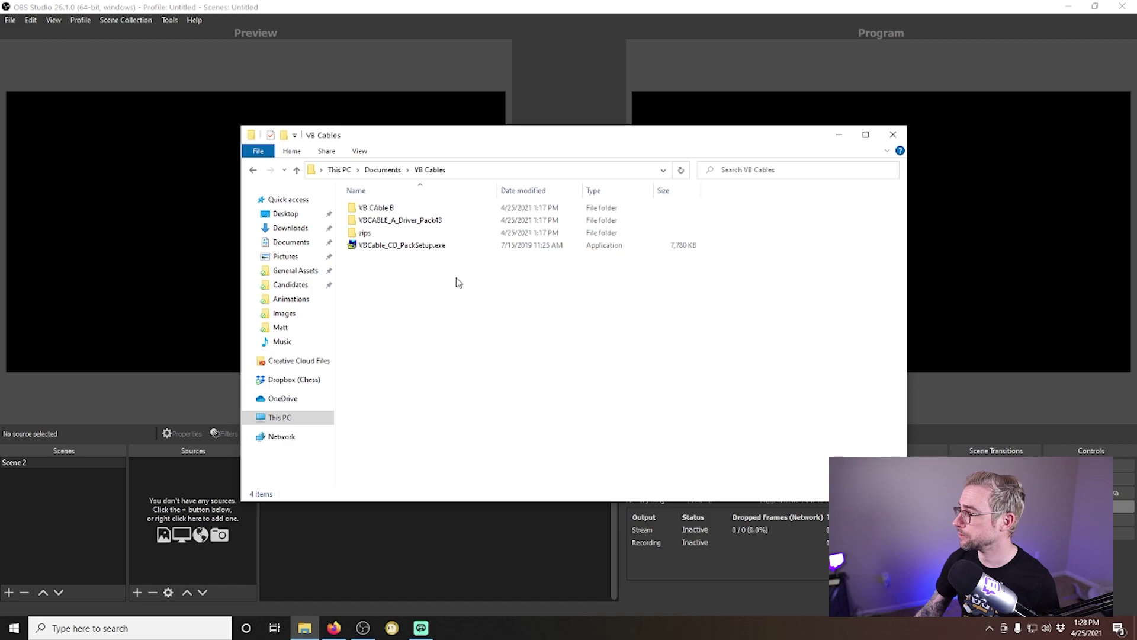
Run VBCable_CD_PackSetup.exe as administrator to install the VB-CABLE C+D package.
left_click(425, 247)
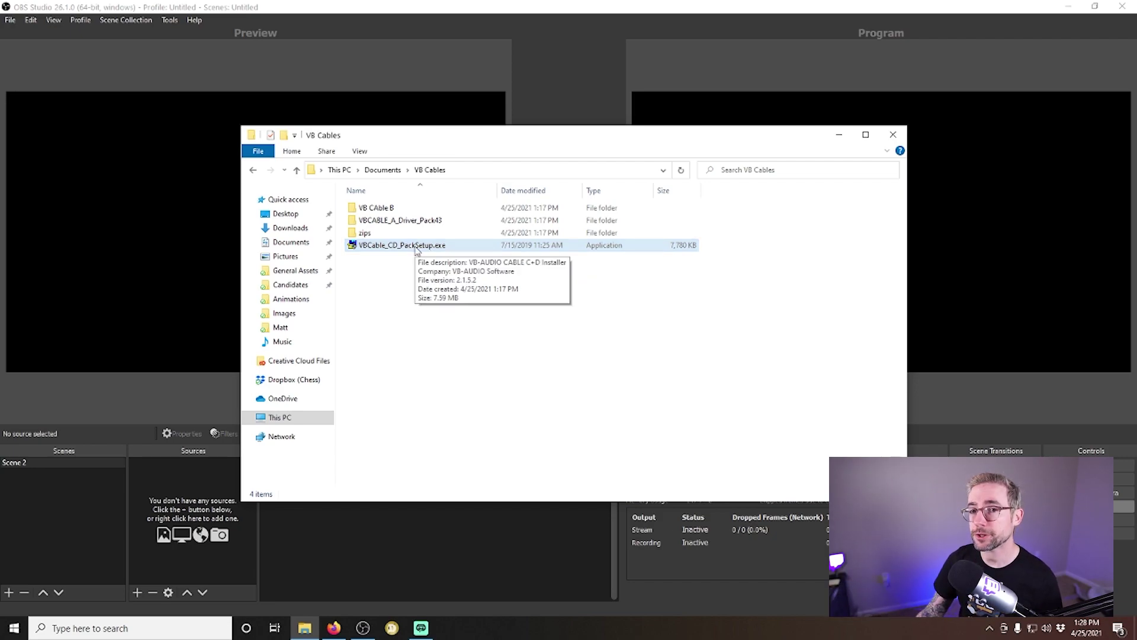
right_click(416, 249)
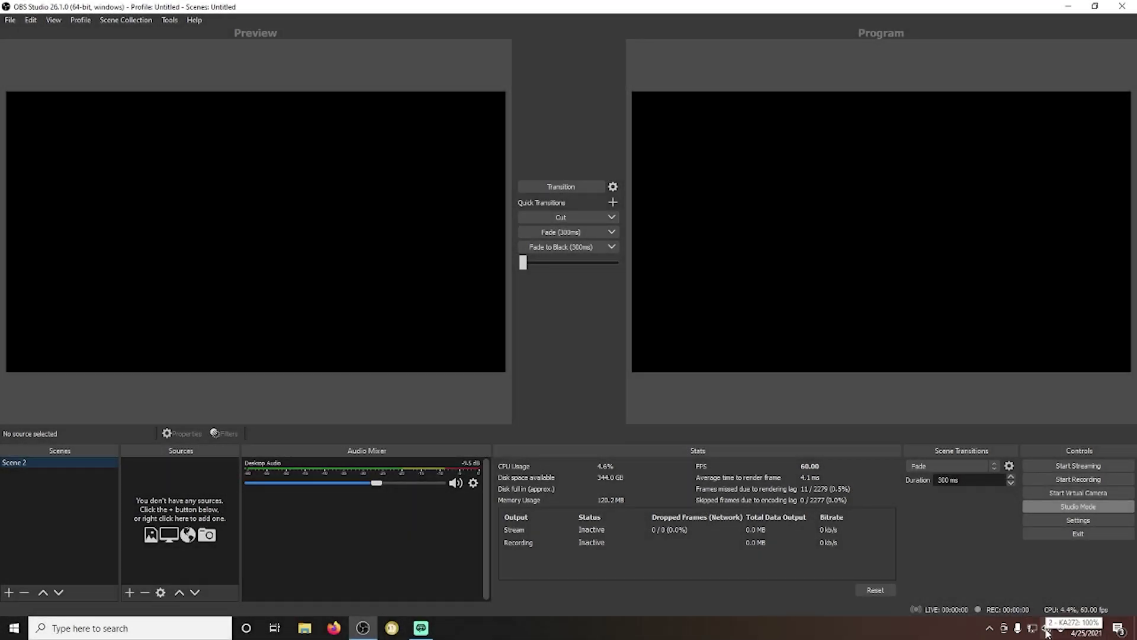
right_click(1045, 631)
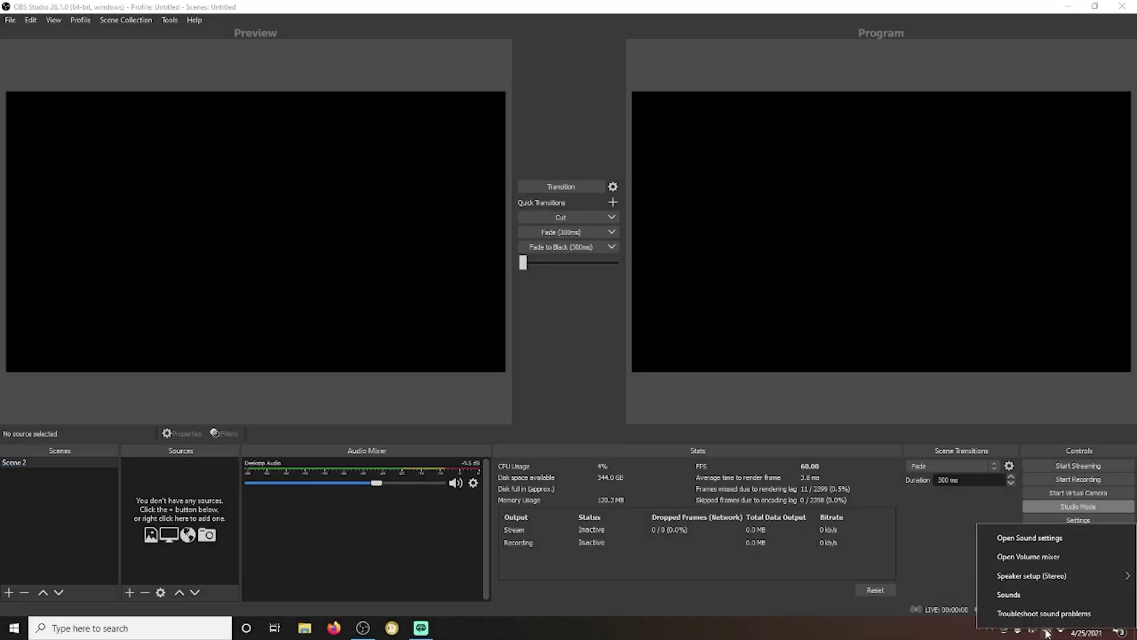
left_click(1041, 538)
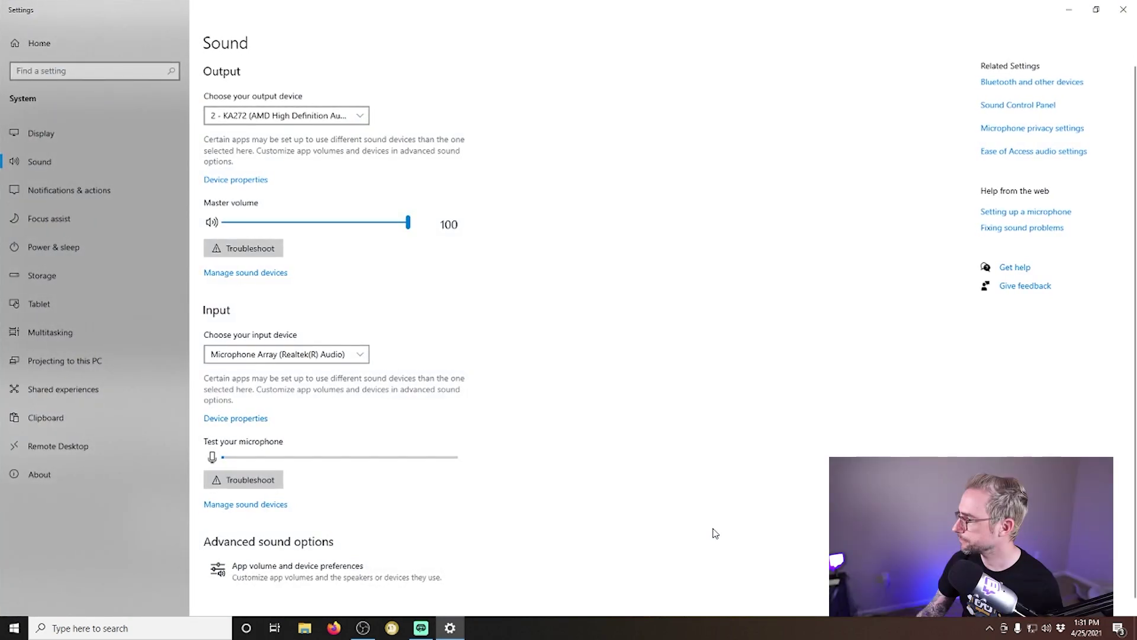
left_click(1037, 110)
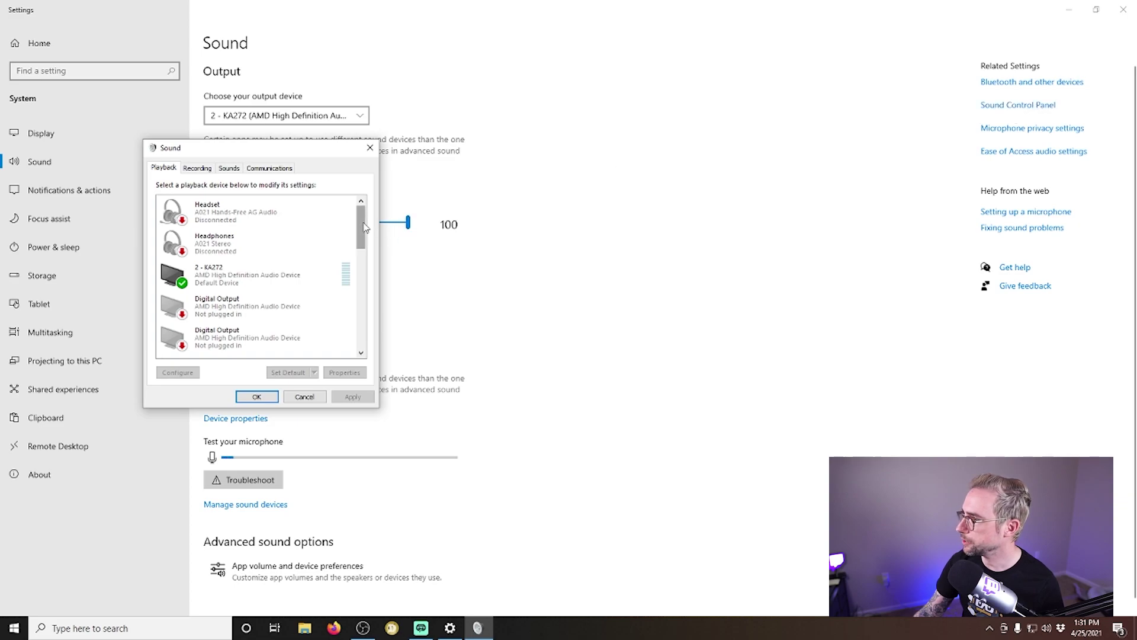
left_click_drag(364, 227, 362, 327)
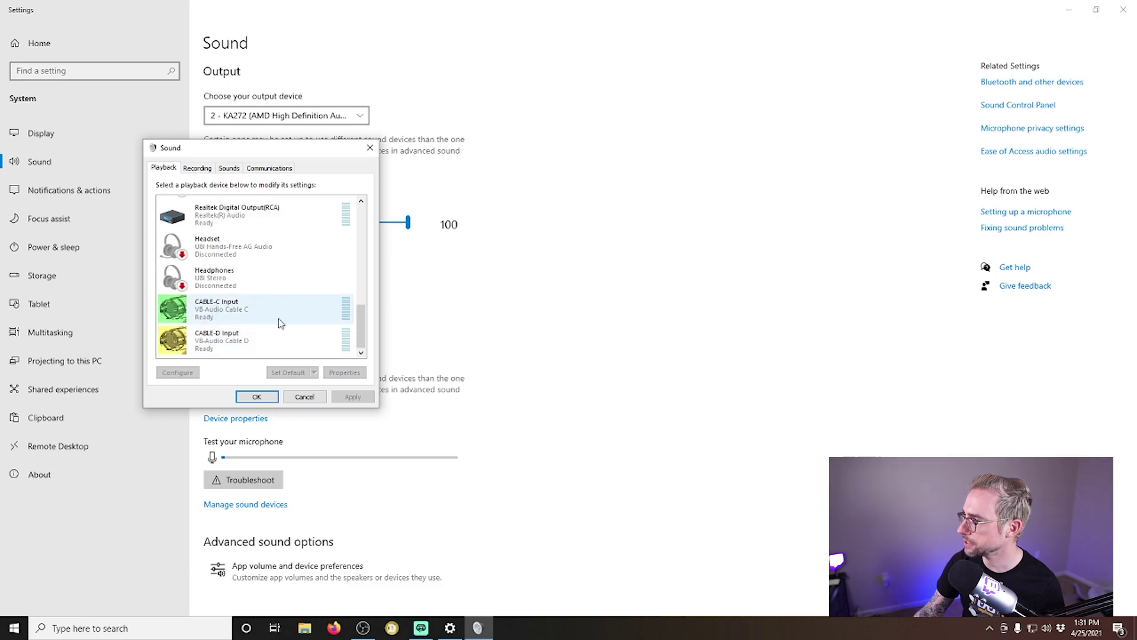
left_click(212, 170)
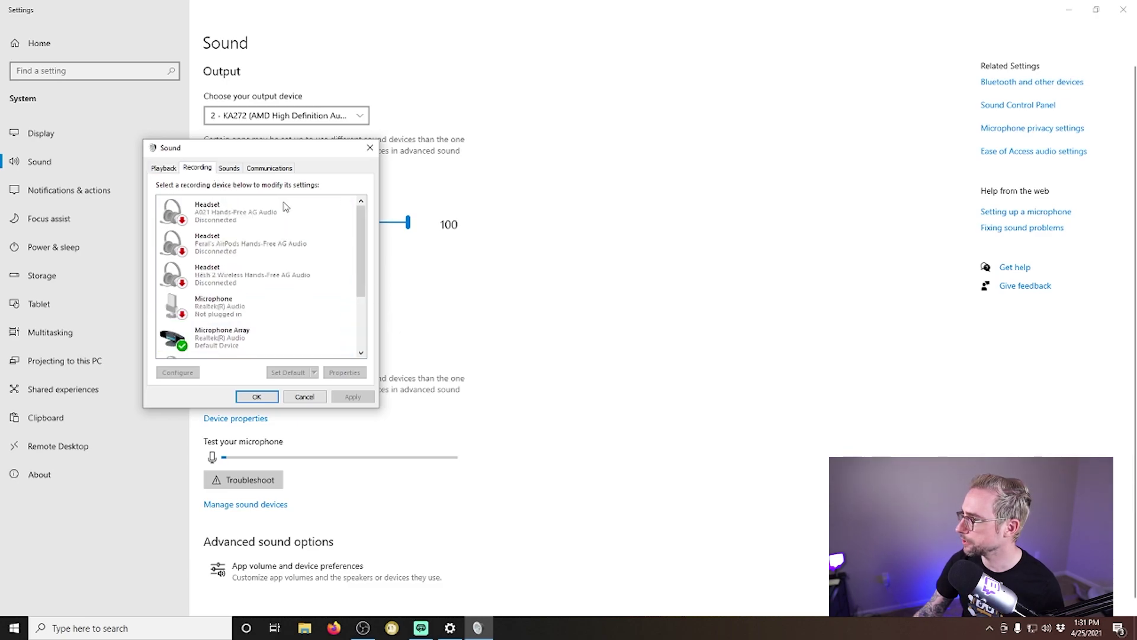
left_click_drag(361, 251, 359, 305)
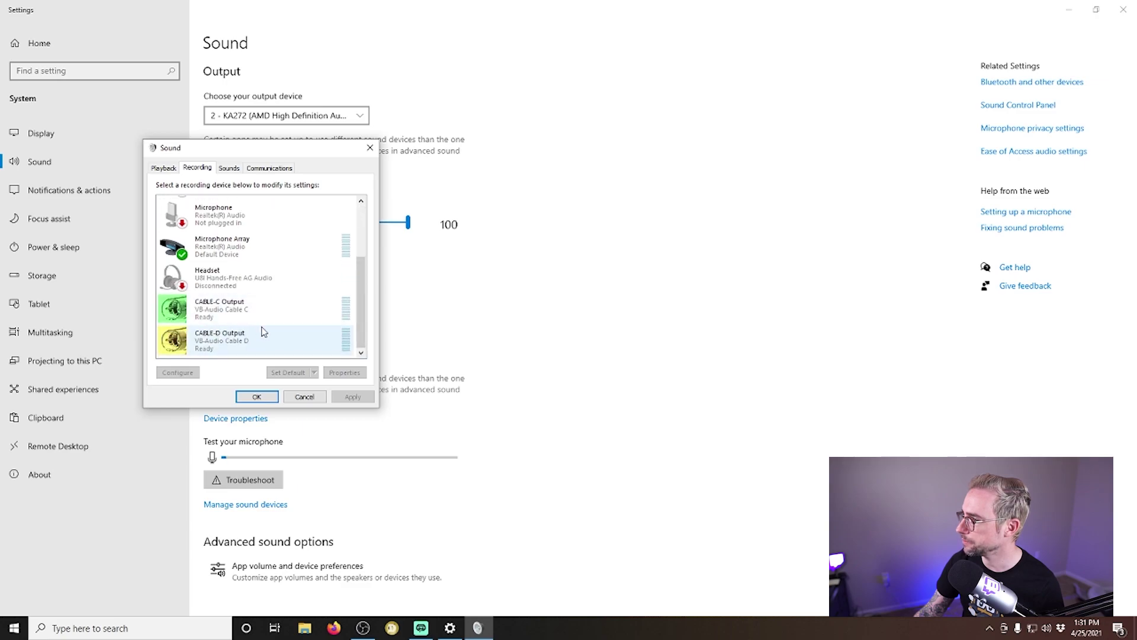
key("Escape")
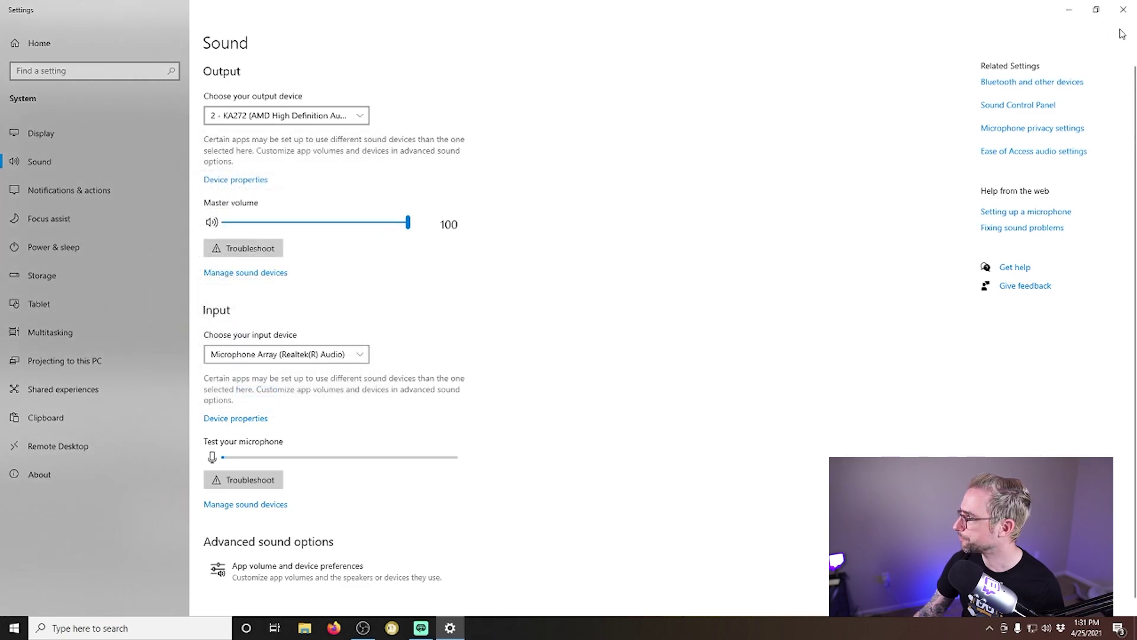
left_click(1123, 9)
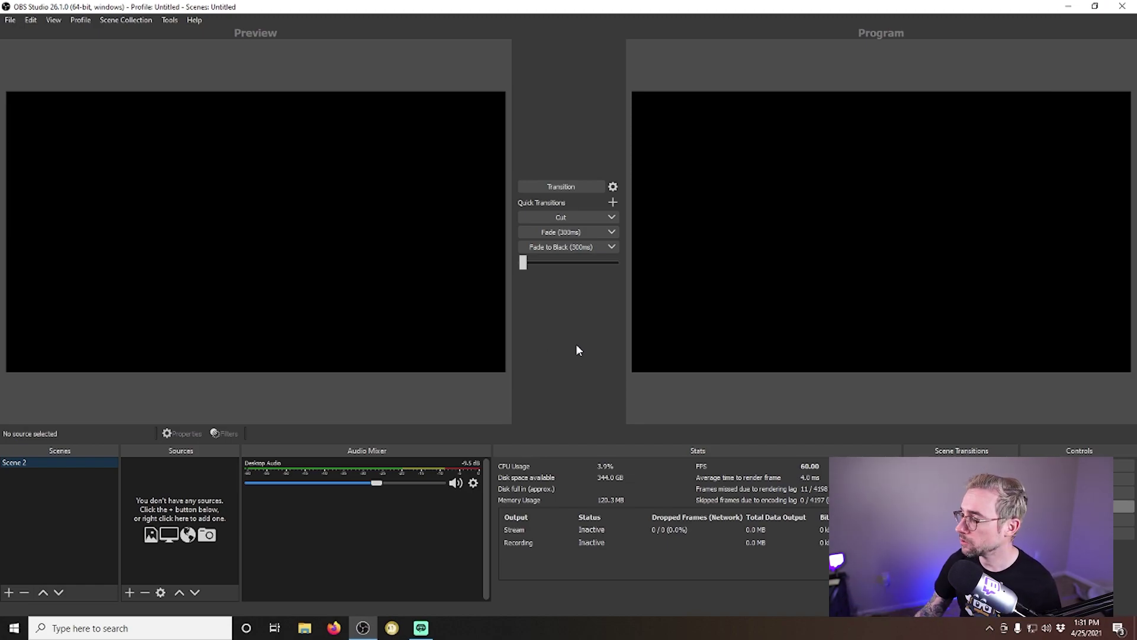
In OBS audio settings, set Desktop Audio to CABLE-C Input and Desktop Audio 2 to CABLE-D Input.
left_click(1122, 520)
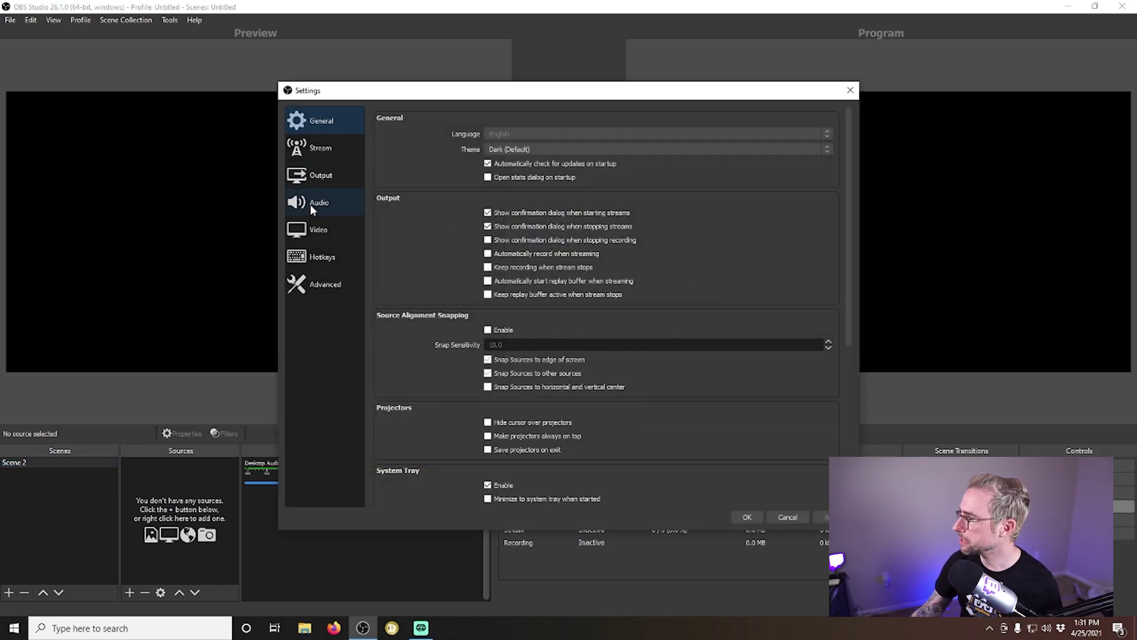
left_click(311, 204)
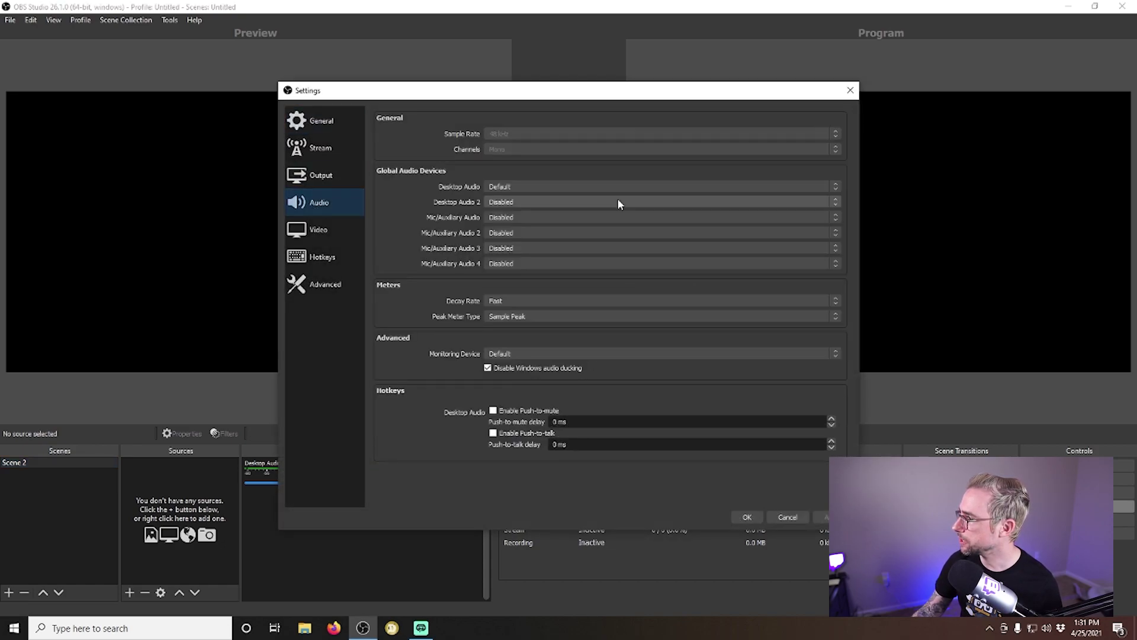
left_click(519, 186)
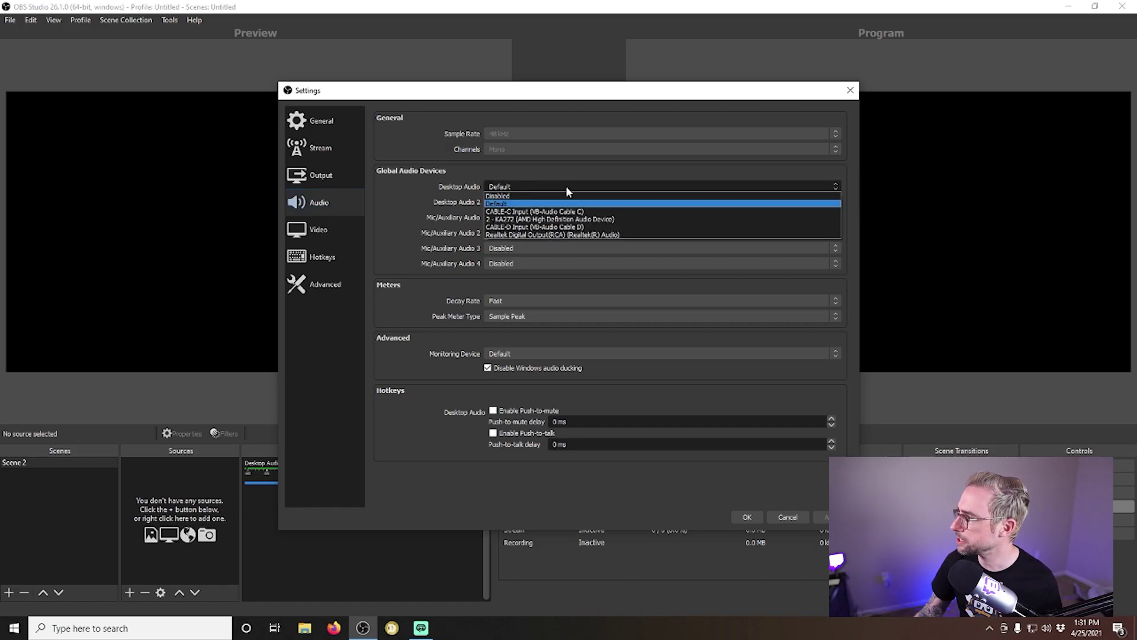
left_click(593, 214)
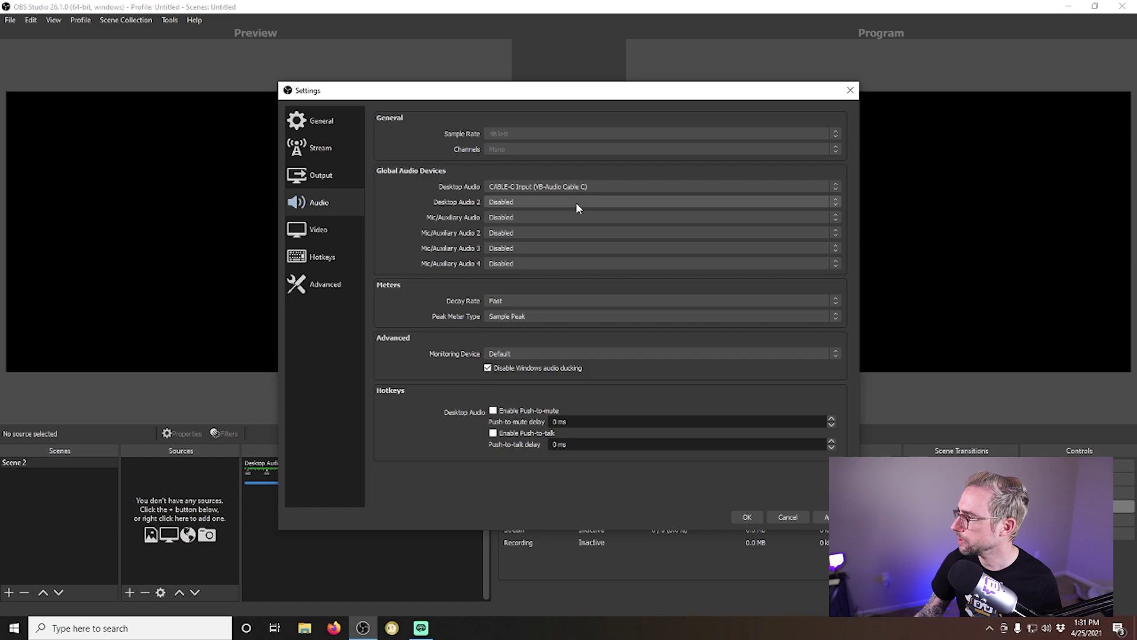
left_click(576, 201)
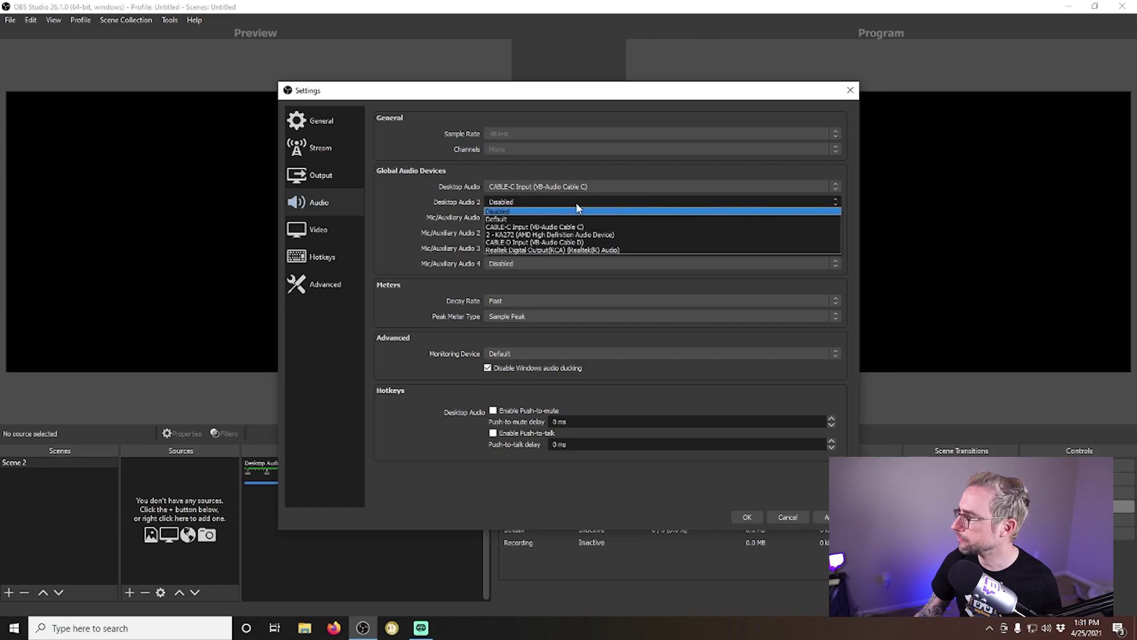
left_click(593, 241)
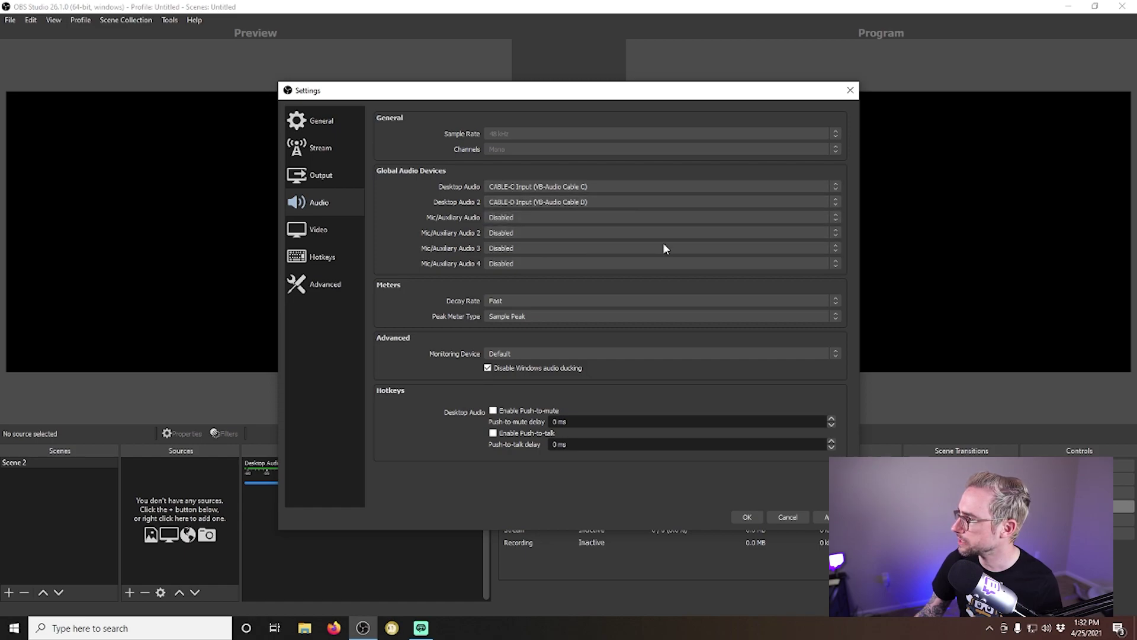
left_click(824, 517)
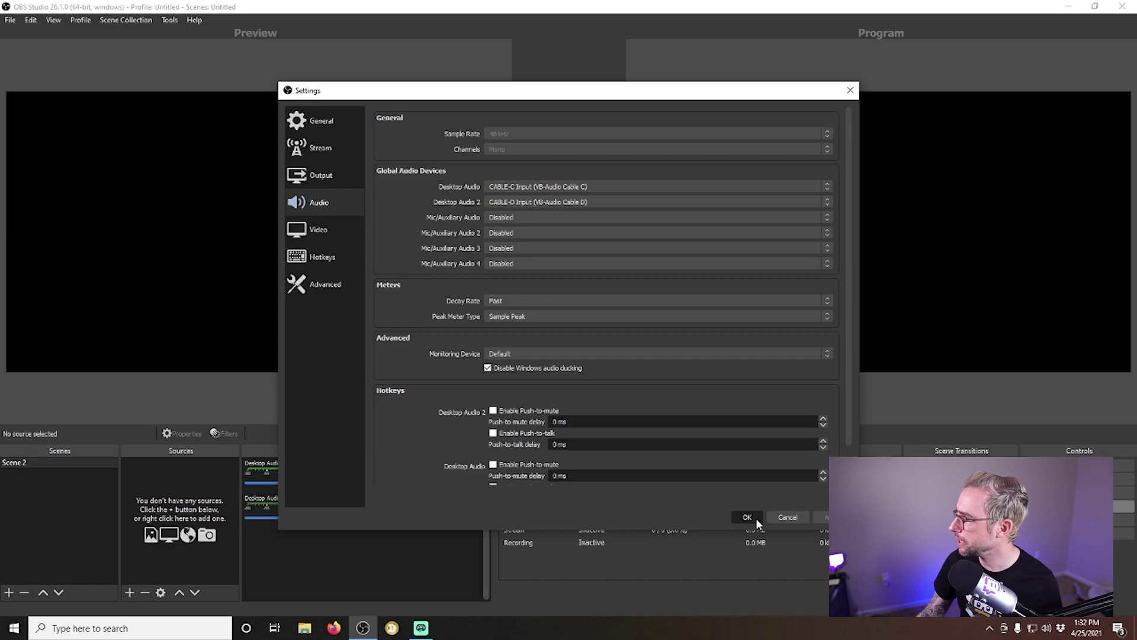
left_click(748, 517)
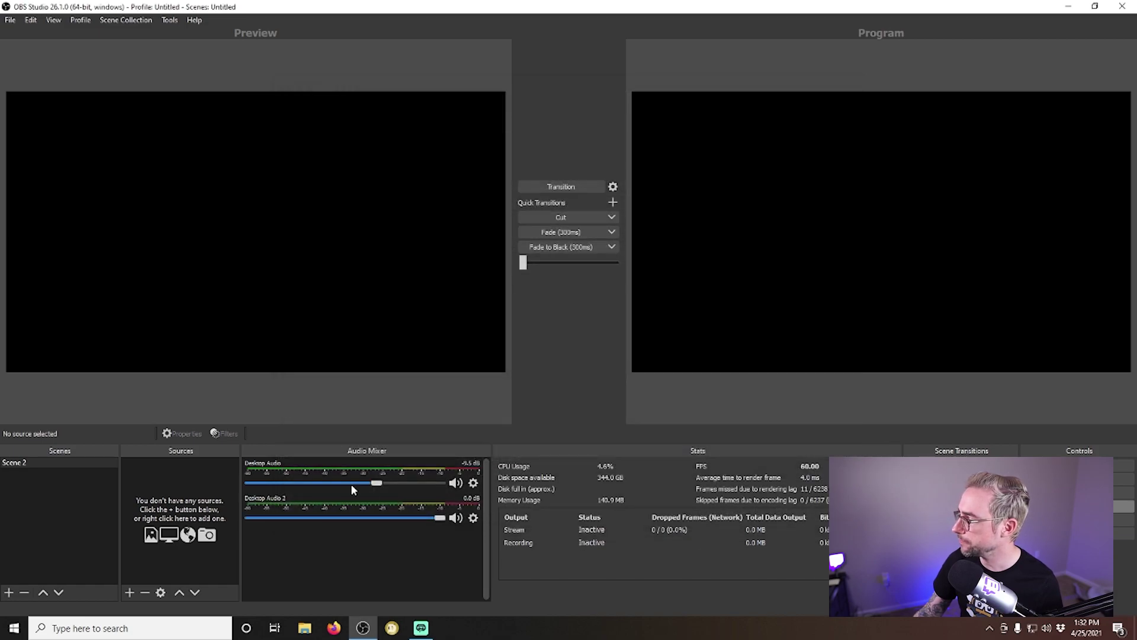
Raise Desktop Audio to 0.0 dB and rename it 'Desktop Audio - Virtual C'.
left_click_drag(376, 483, 441, 483)
left_click(474, 484)
left_click(498, 520)
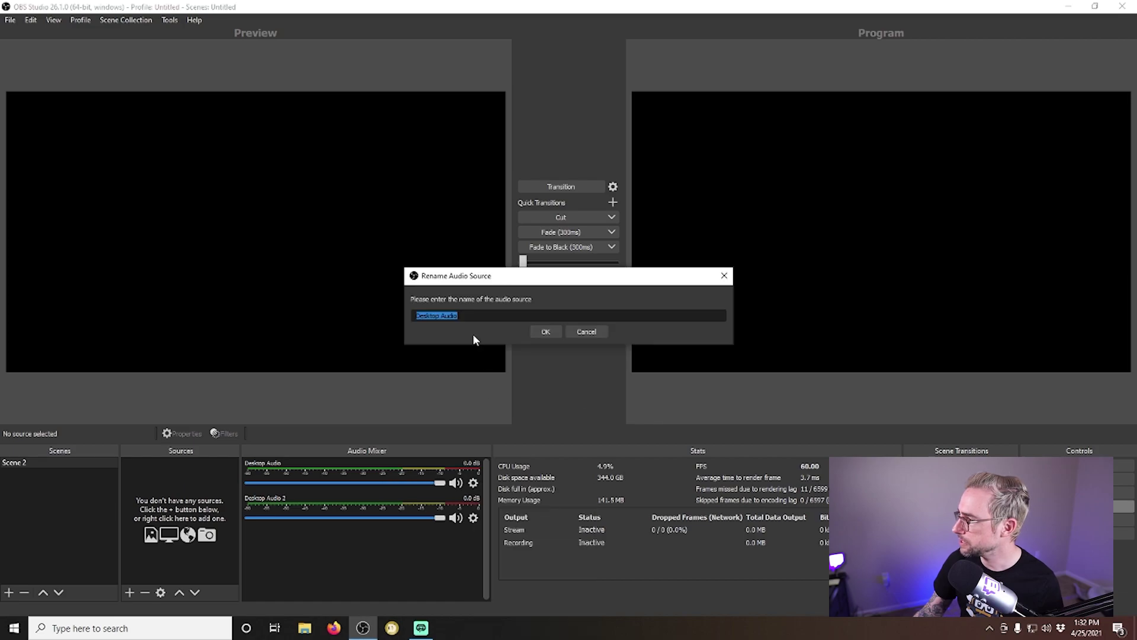
left_click(474, 315)
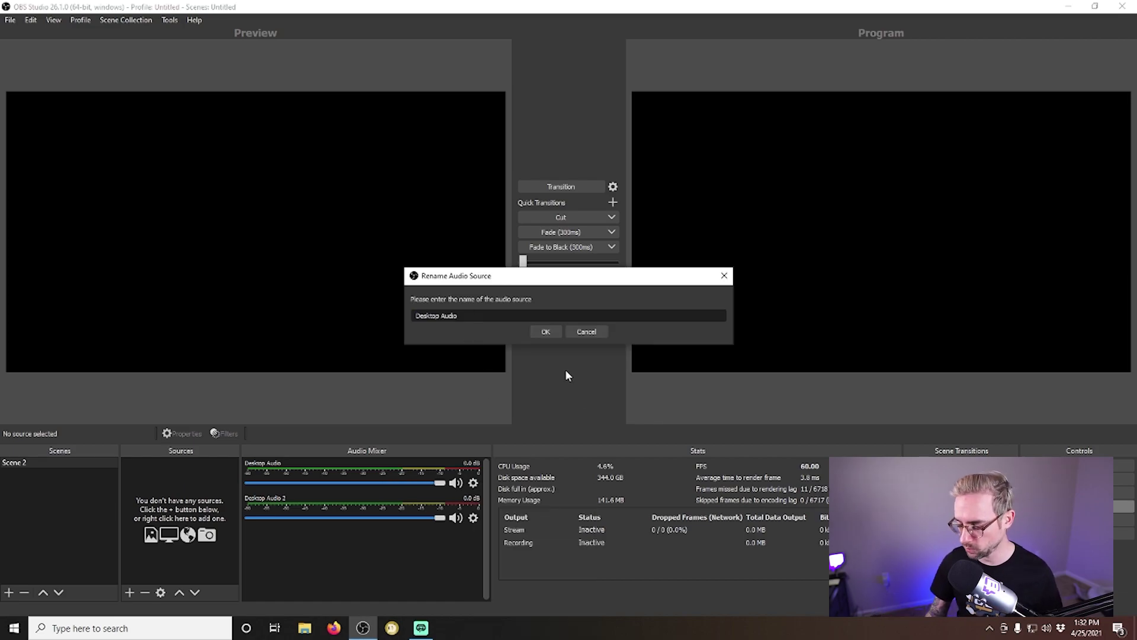
type("- ")
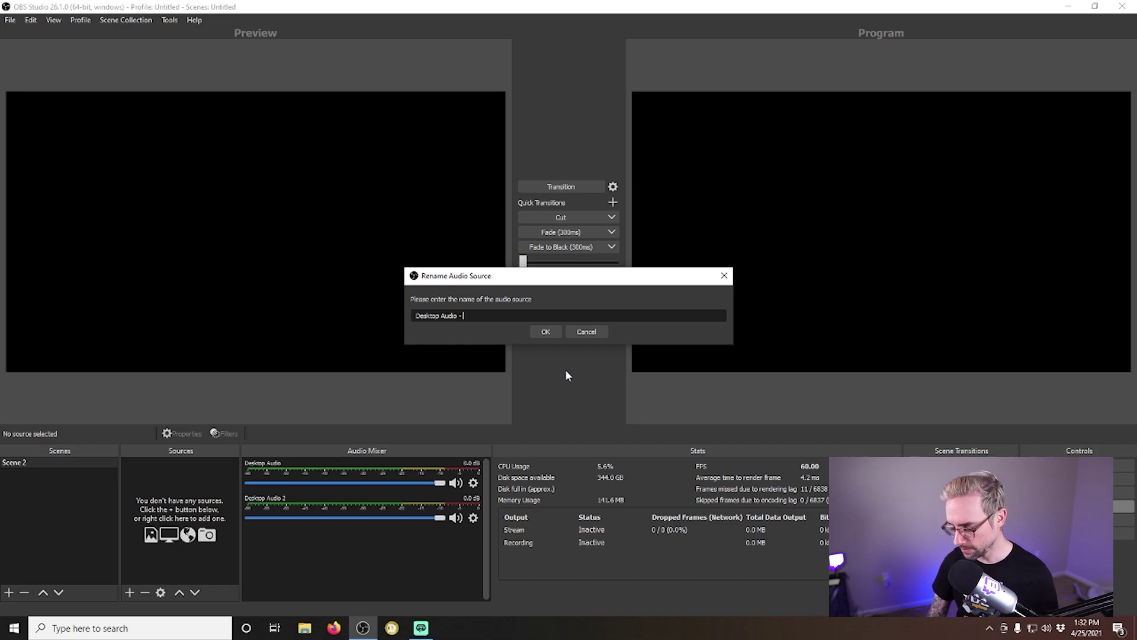
type("Virtual C")
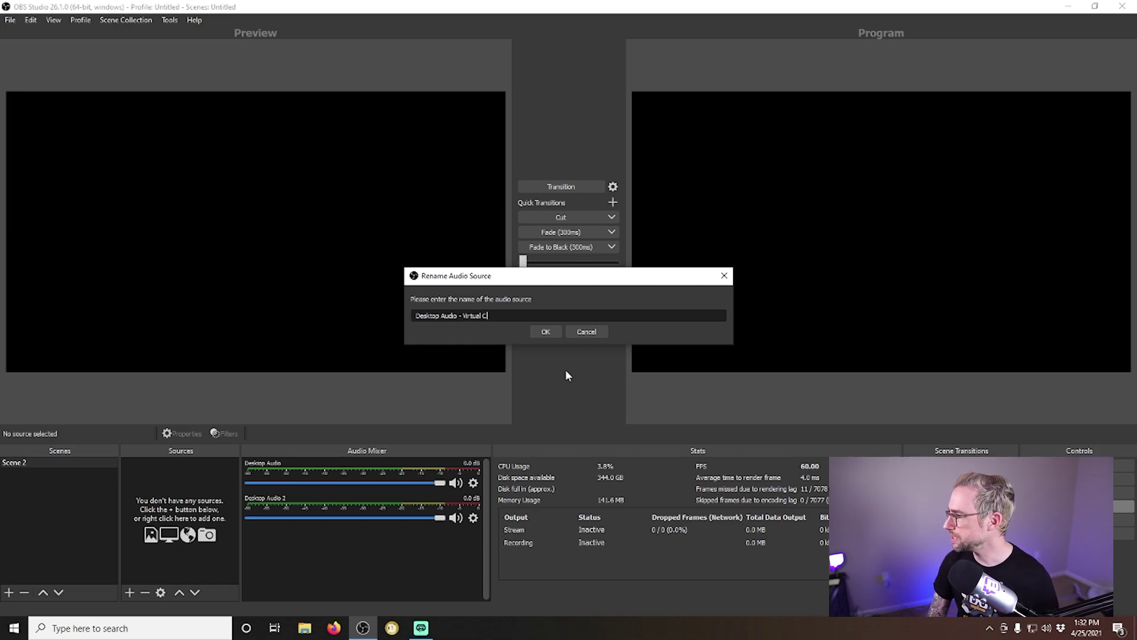
key("Return")
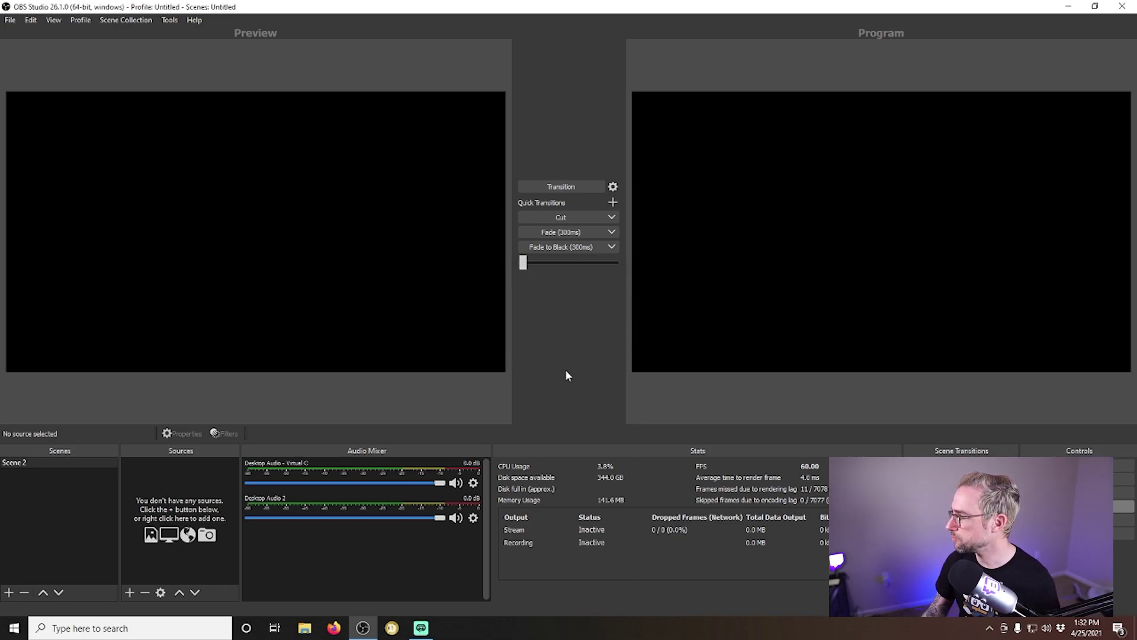
Rename Desktop Audio 2 to 'Desktop Audio 2 - Virtual D'.
left_click(475, 519)
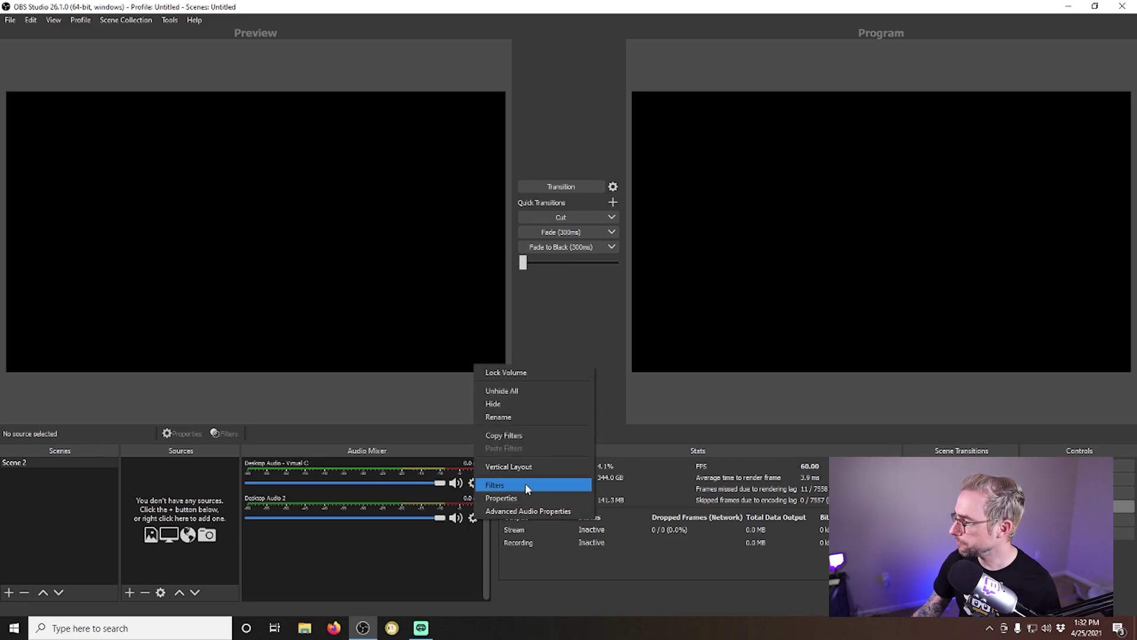
left_click(516, 415)
left_click(461, 317)
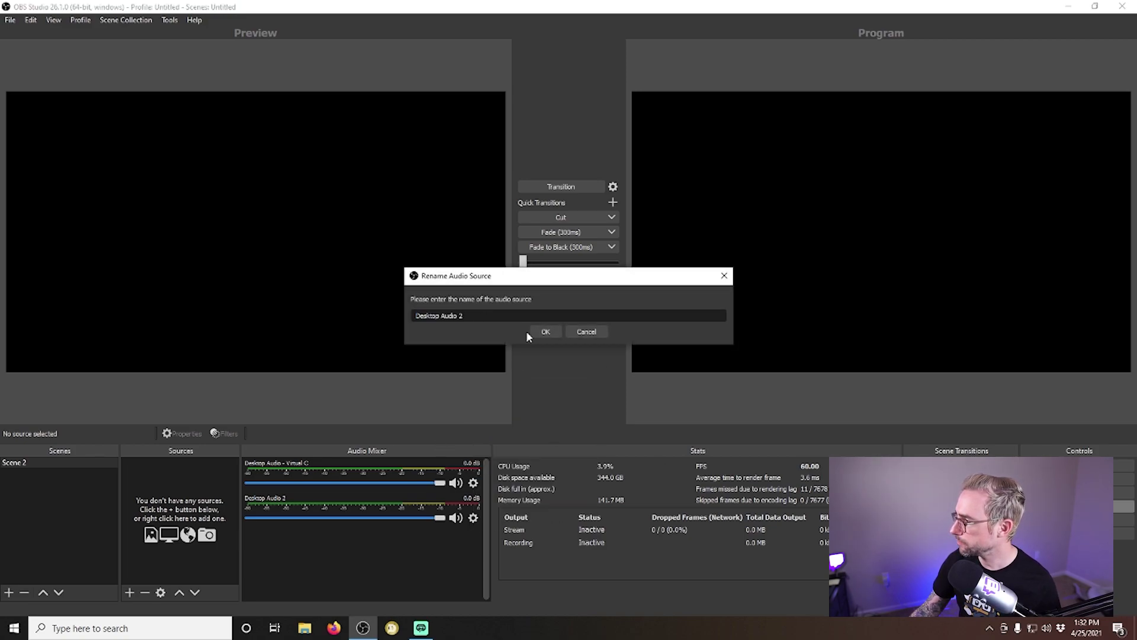
type("- Virtu")
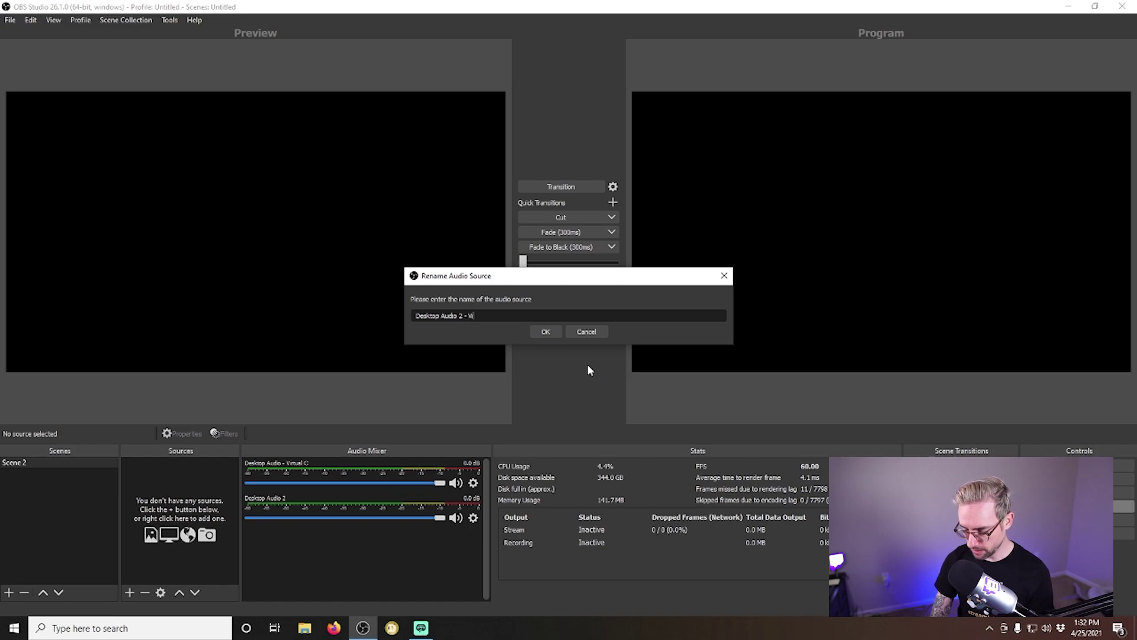
type("al D")
key("Return")
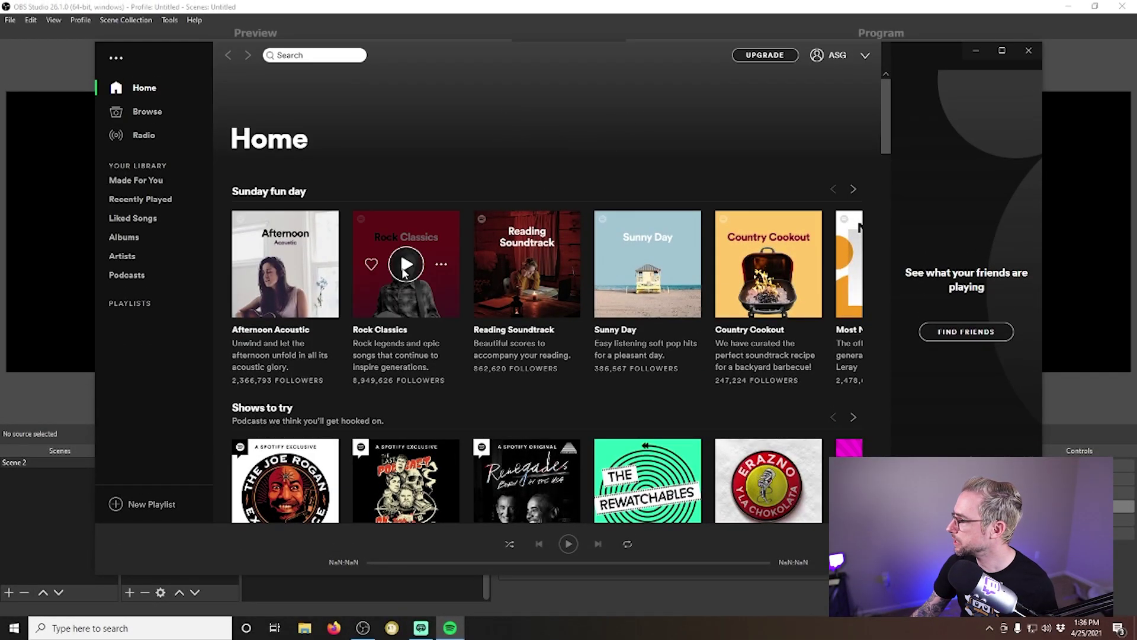
Play the Rock Classics playlist in Spotify and switch back to OBS Studio.
left_click(407, 263)
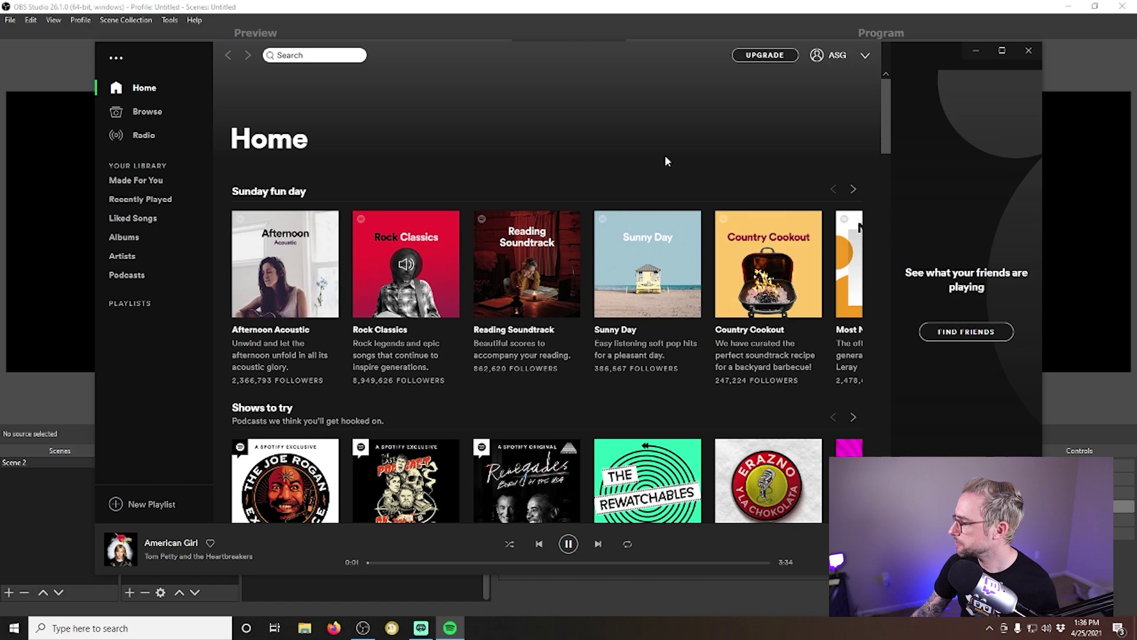
left_click(814, 9)
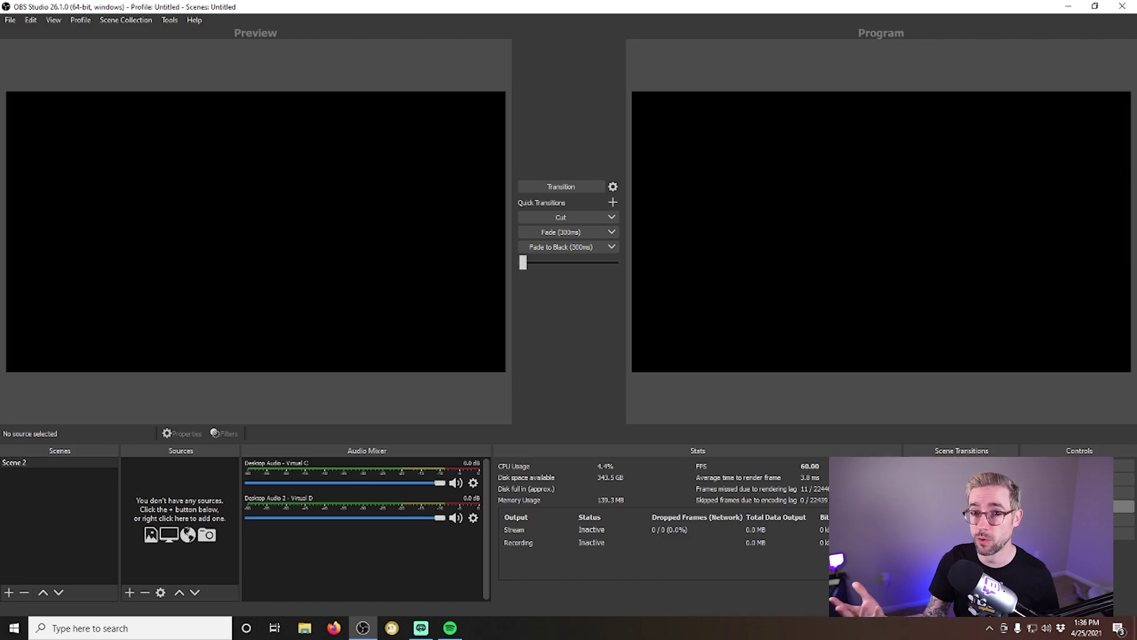
In Windows app volume and device preferences, set Spotify's output to CABLE-C Input.
right_click(1048, 629)
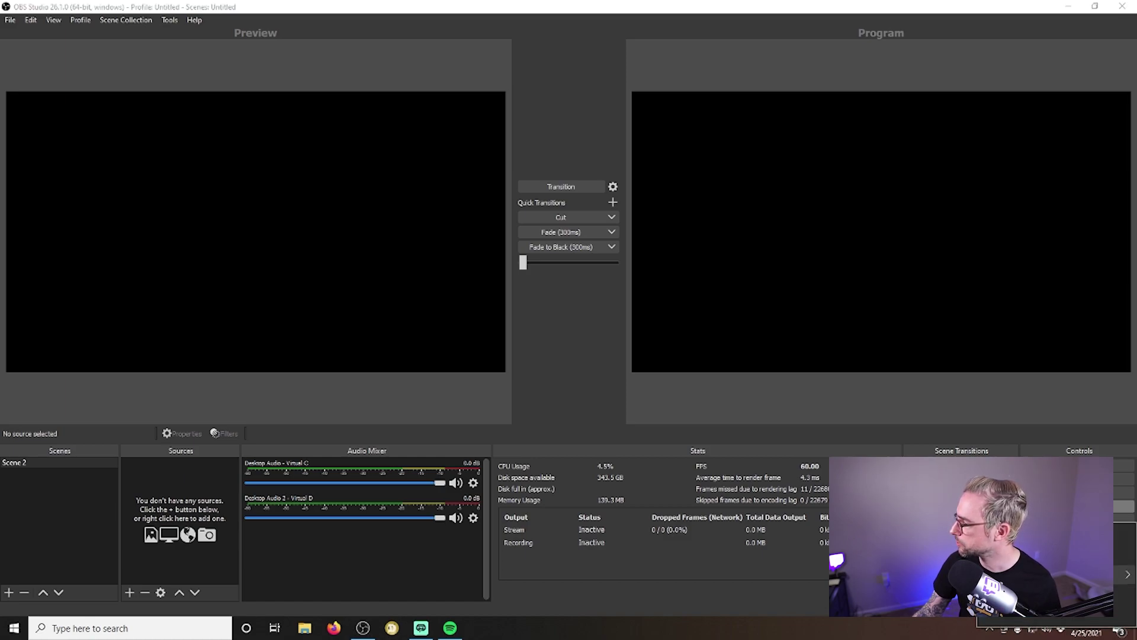
left_click(1124, 536)
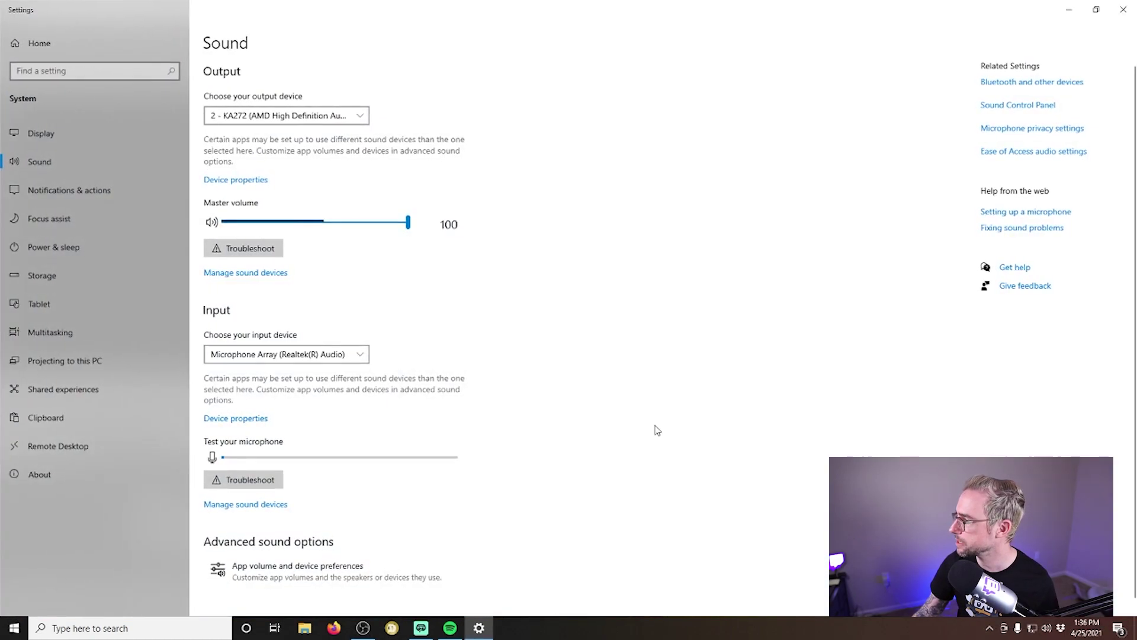
scroll(601, 441, "down", 1)
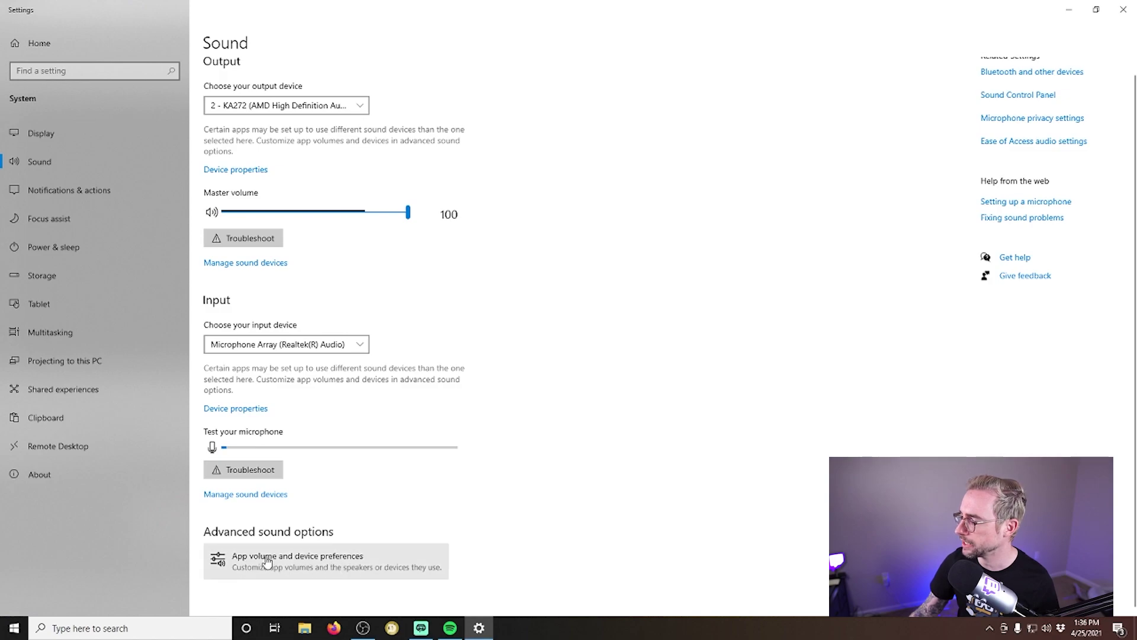
left_click(356, 567)
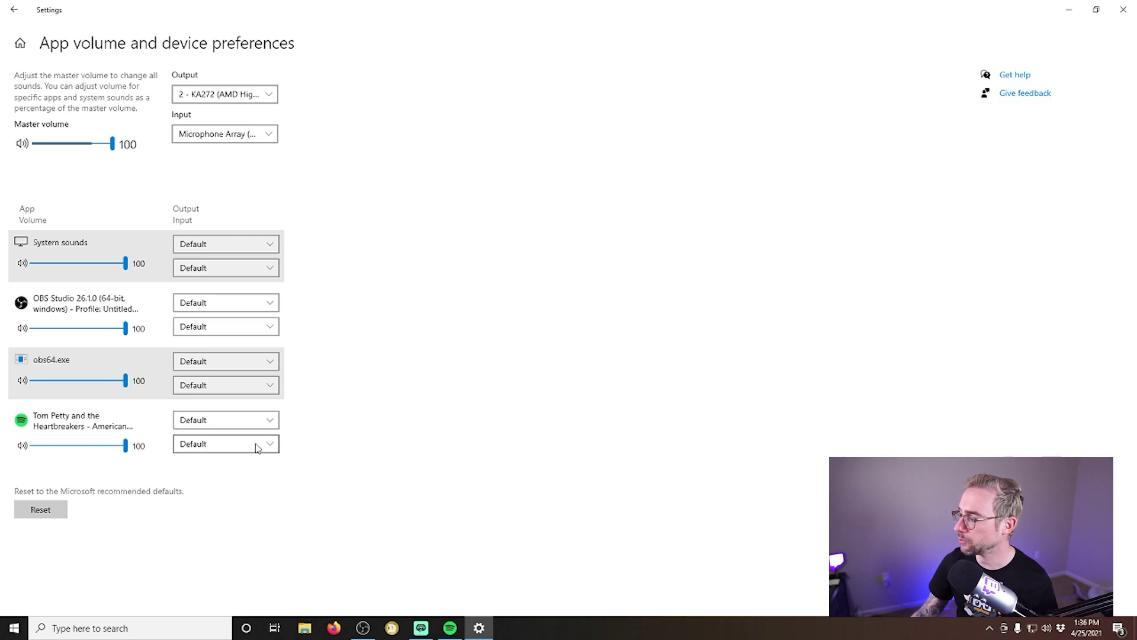
left_click(235, 421)
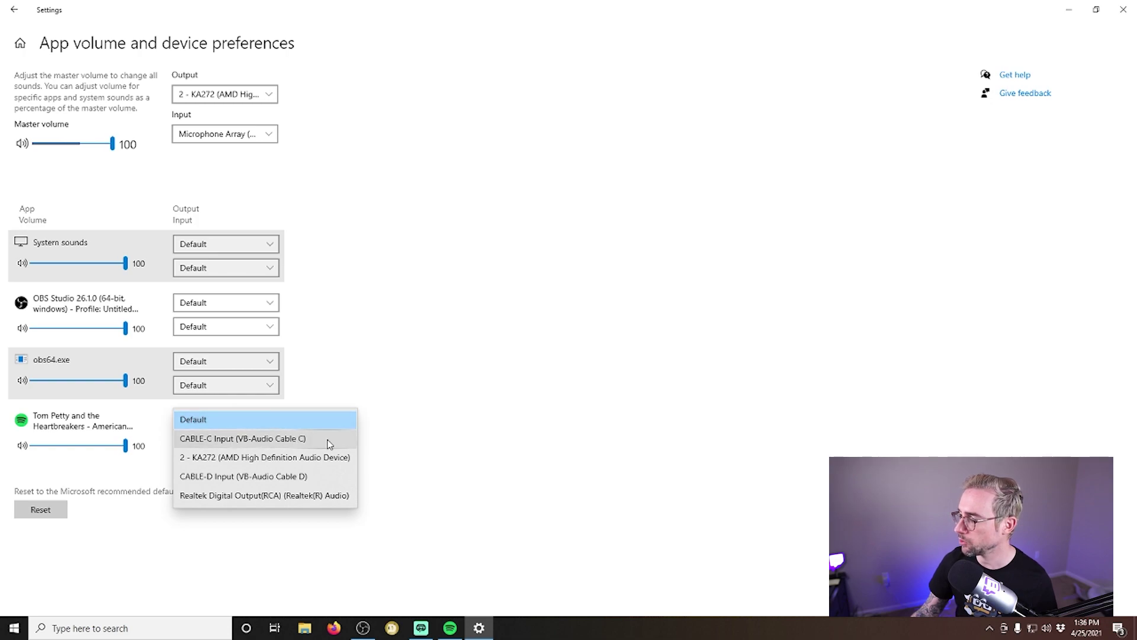
left_click(240, 426)
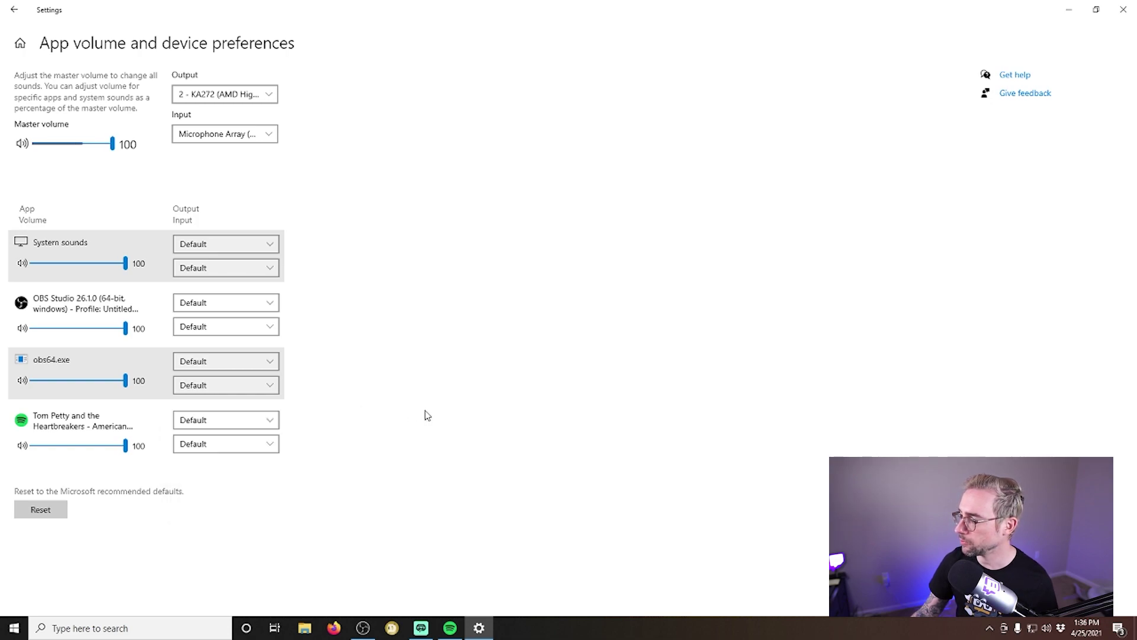
left_click(239, 424)
left_click(323, 441)
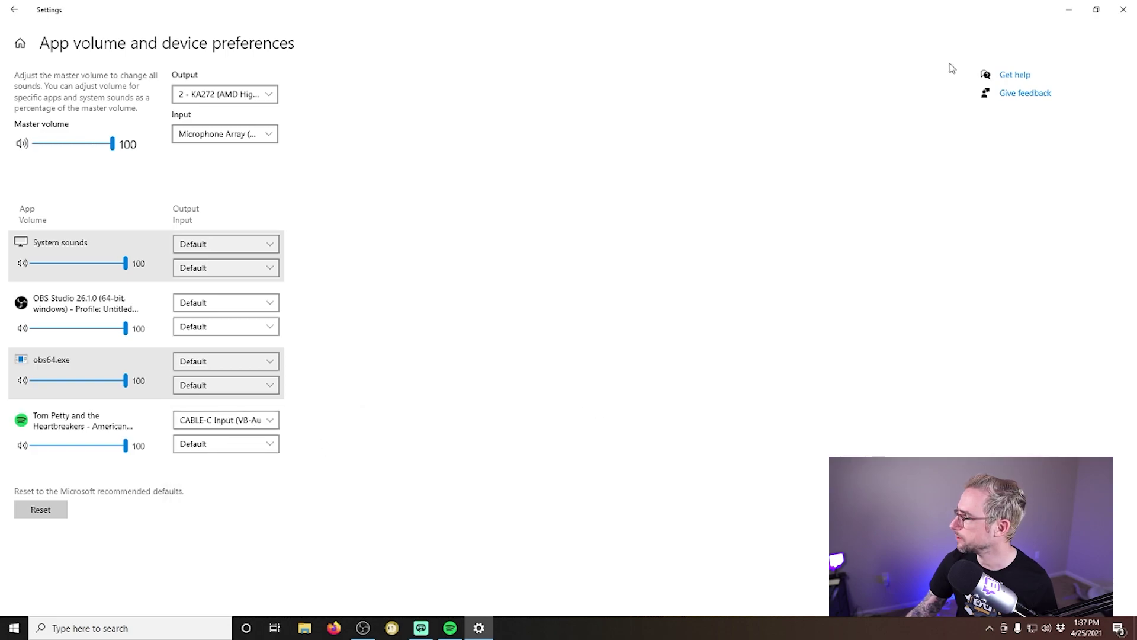
left_click(1068, 11)
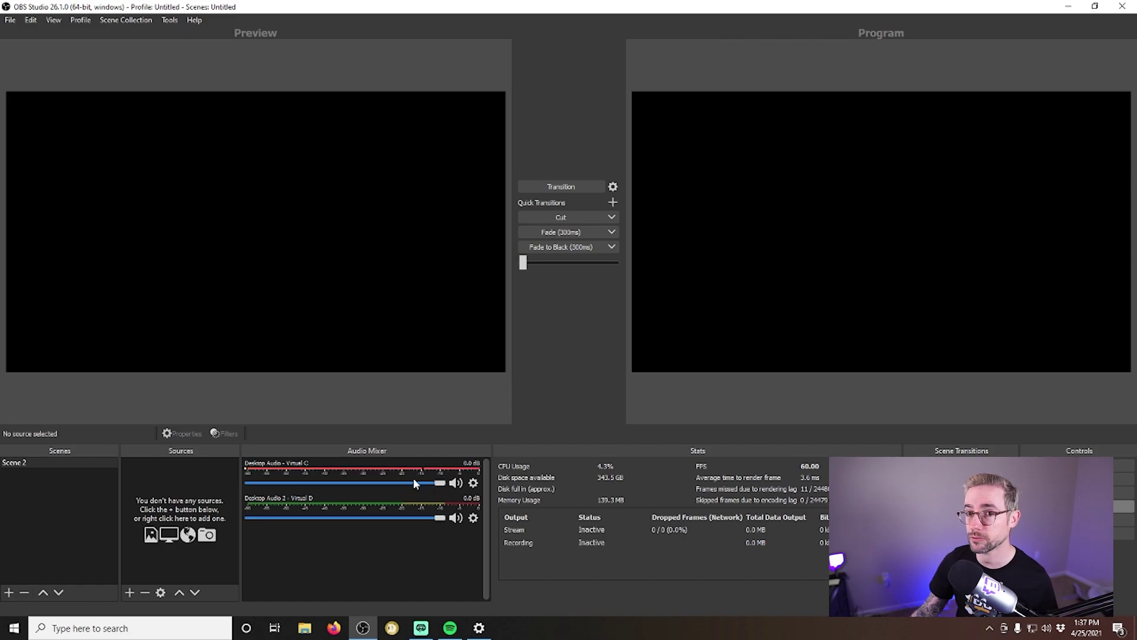
Bring the Desktop Audio - Virtual C fader down to about -38 dB.
left_click_drag(441, 484, 349, 486)
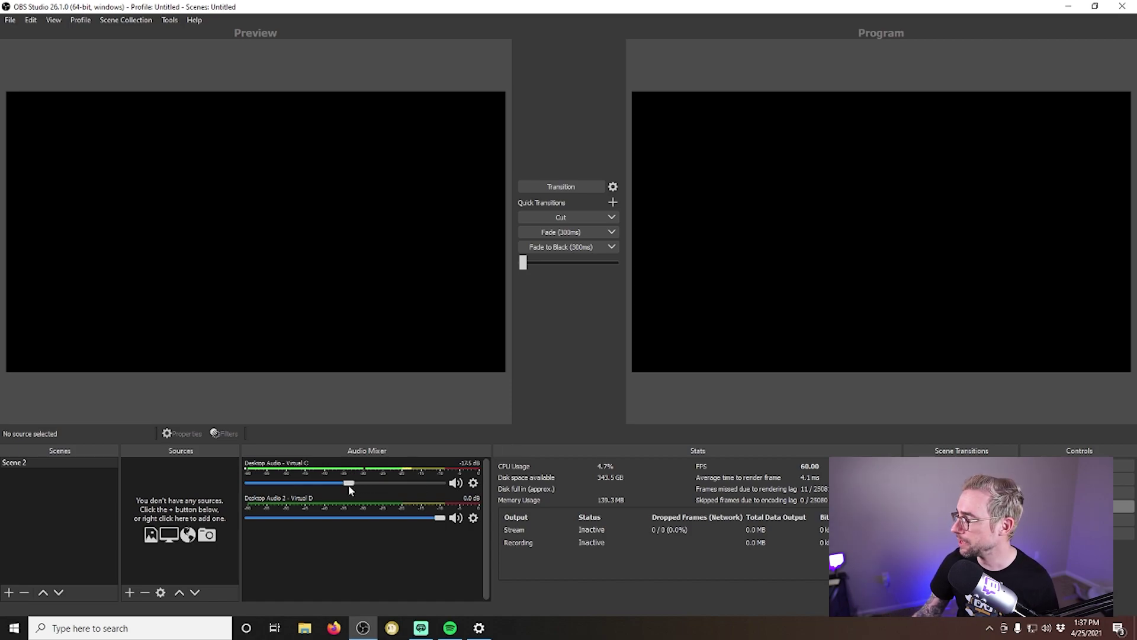
left_click_drag(349, 484, 362, 486)
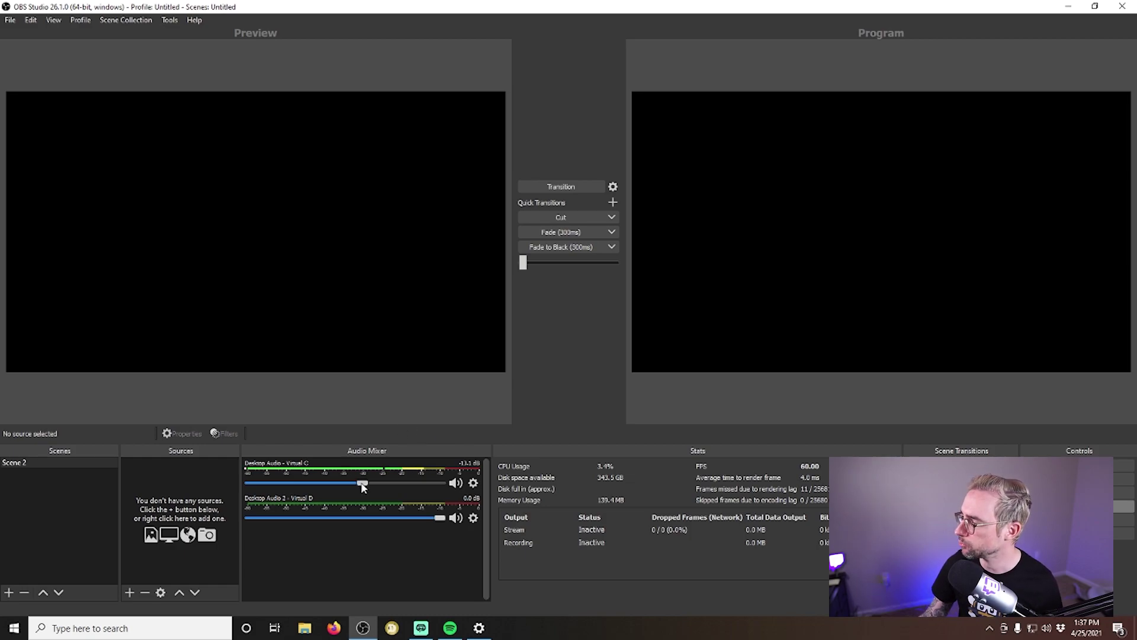
left_click_drag(362, 484, 316, 487)
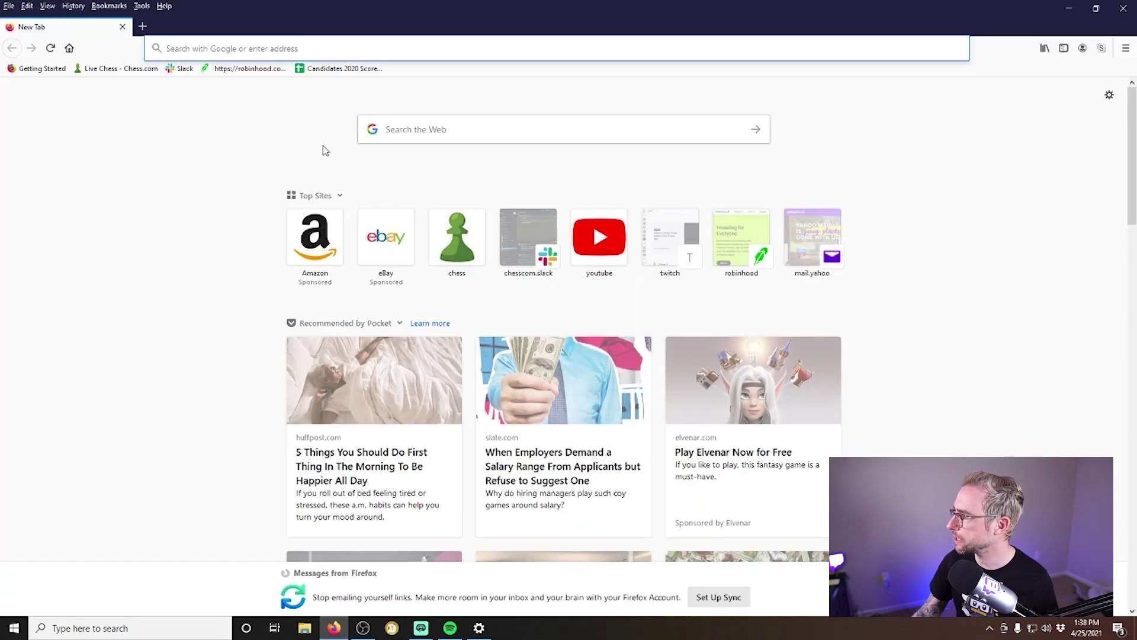
Open the YouTube channel page and play the featured 'How to Add Alerts to OBS' video.
left_click(600, 236)
left_click(371, 49)
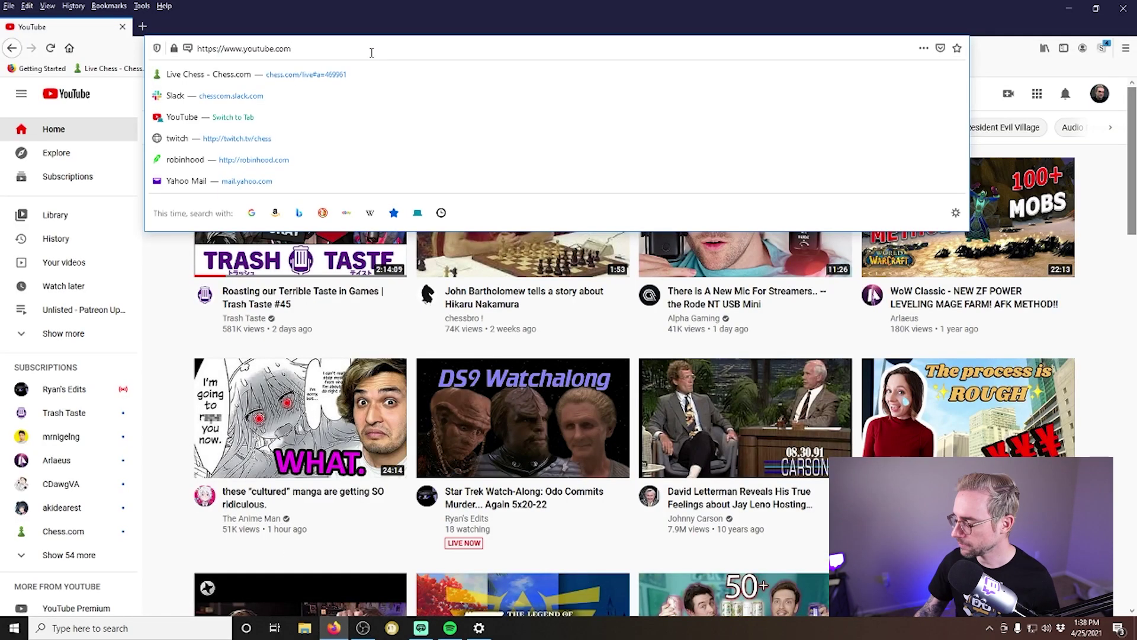
key("End")
type("c")
key("Return")
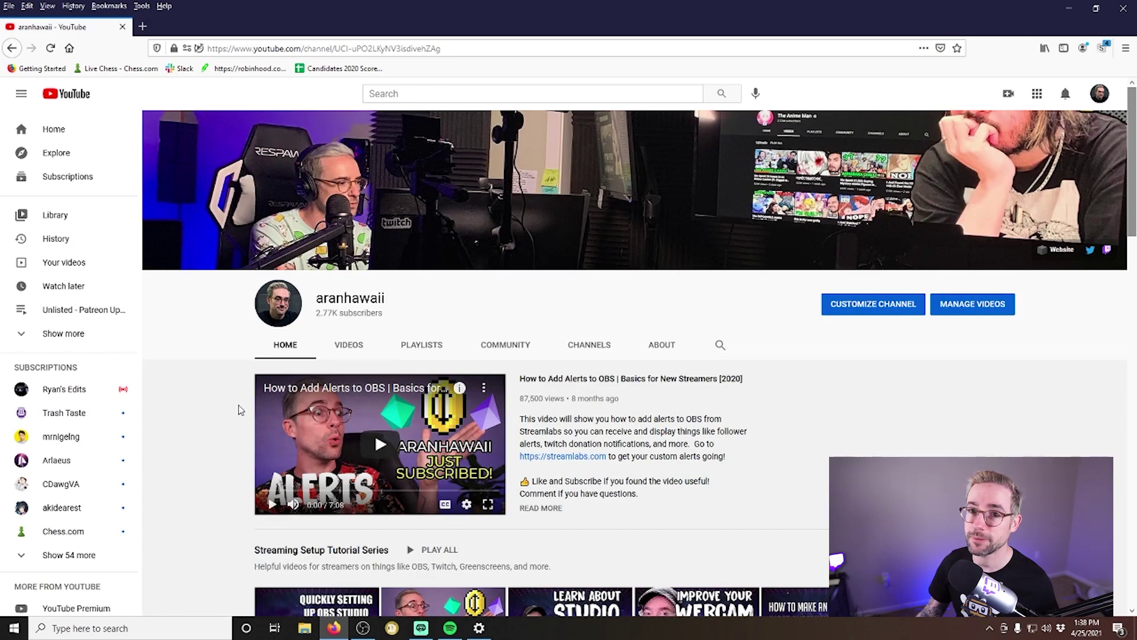
left_click(380, 448)
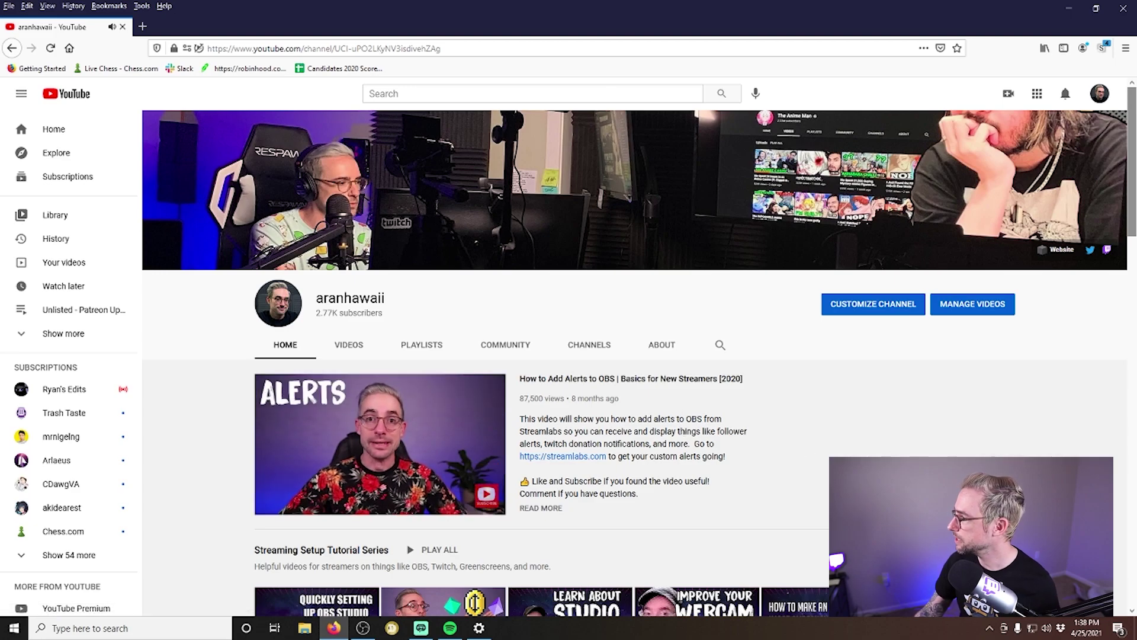
left_click(1047, 633)
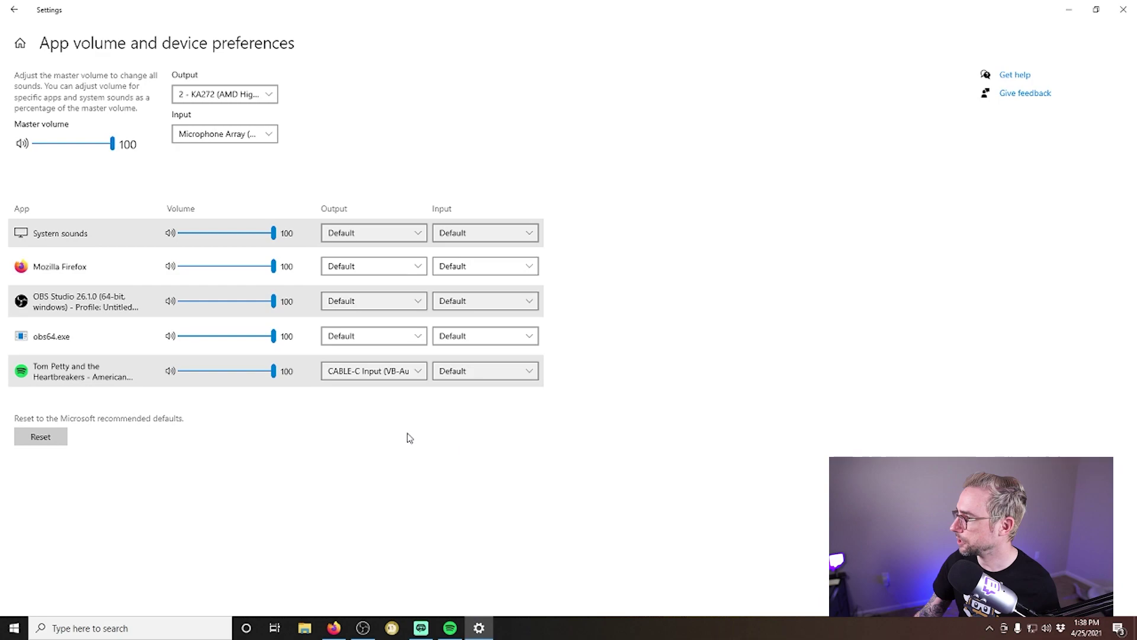
Set Firefox's output device to CABLE-D Input, then return to OBS Studio.
left_click(394, 267)
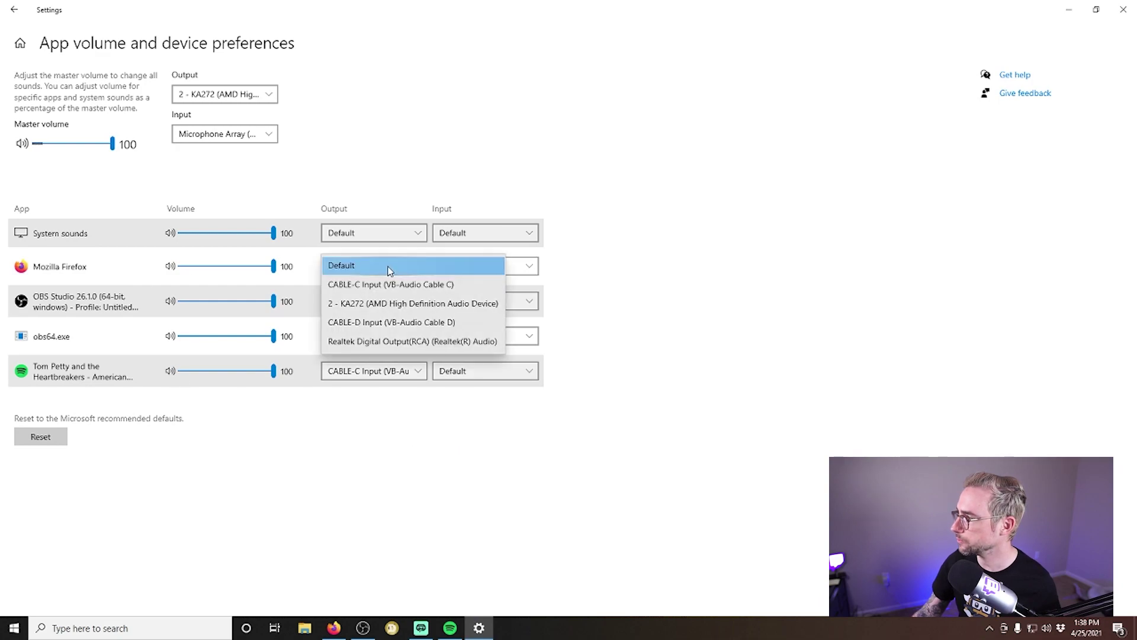
left_click(391, 323)
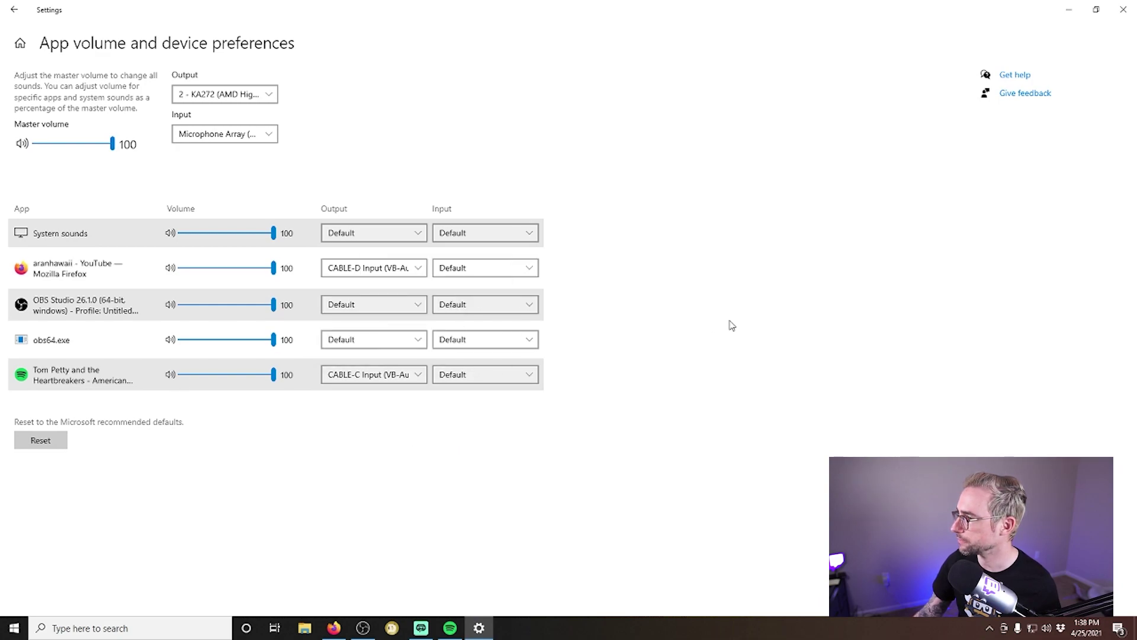
left_click(1069, 10)
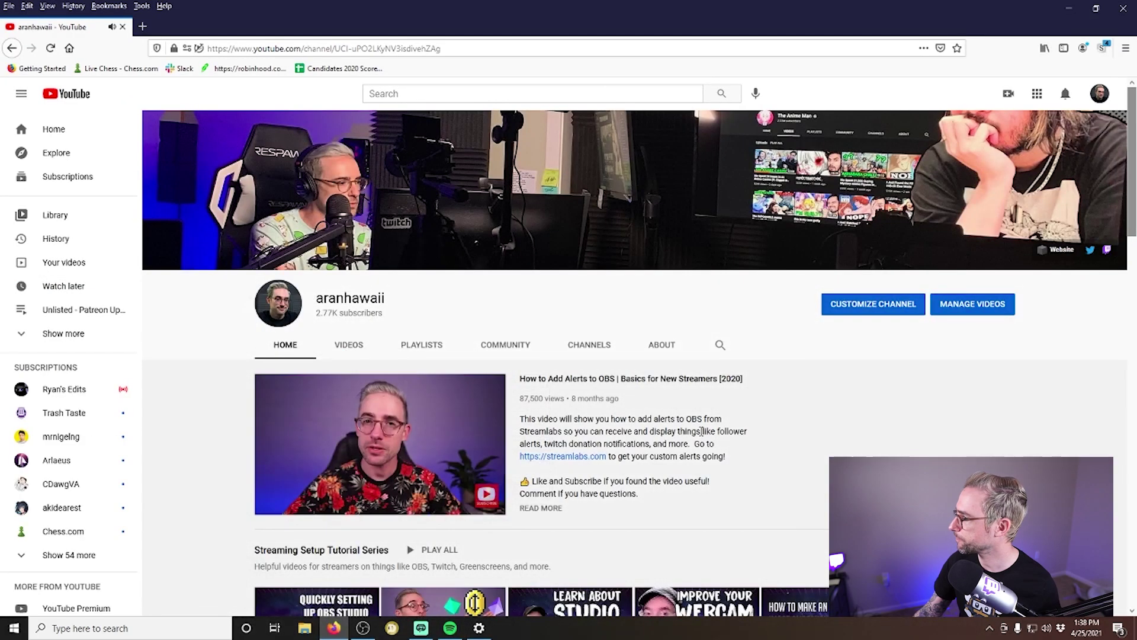
left_click(363, 628)
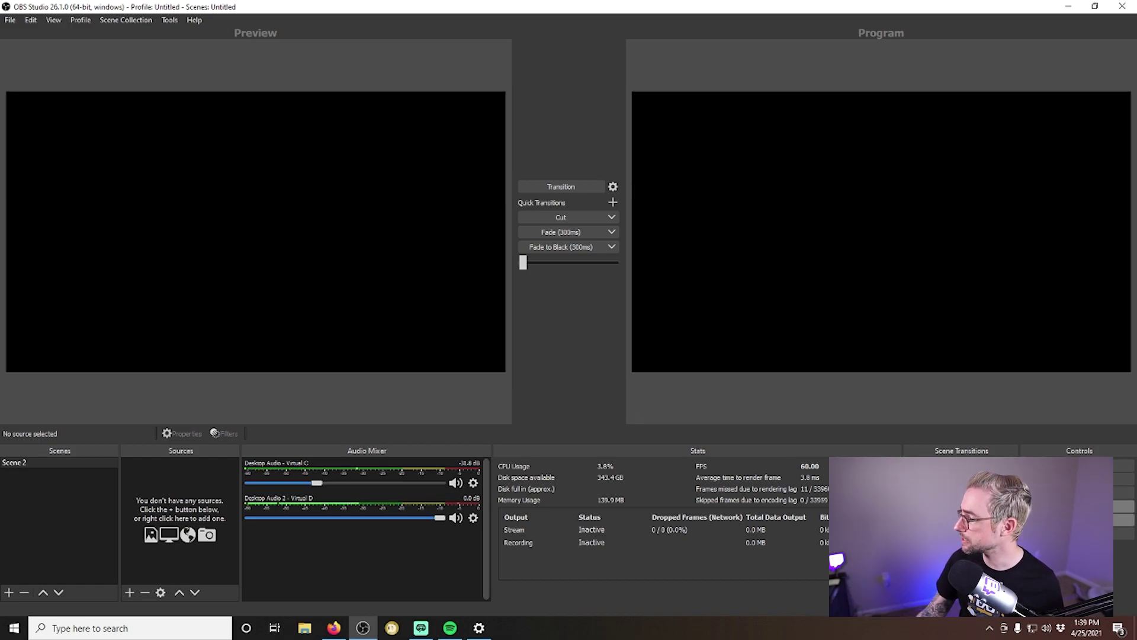
Try Realtek Digital Output (RCA) as the audio monitoring device in Settings, then cancel the change.
left_click(1123, 520)
left_click(345, 208)
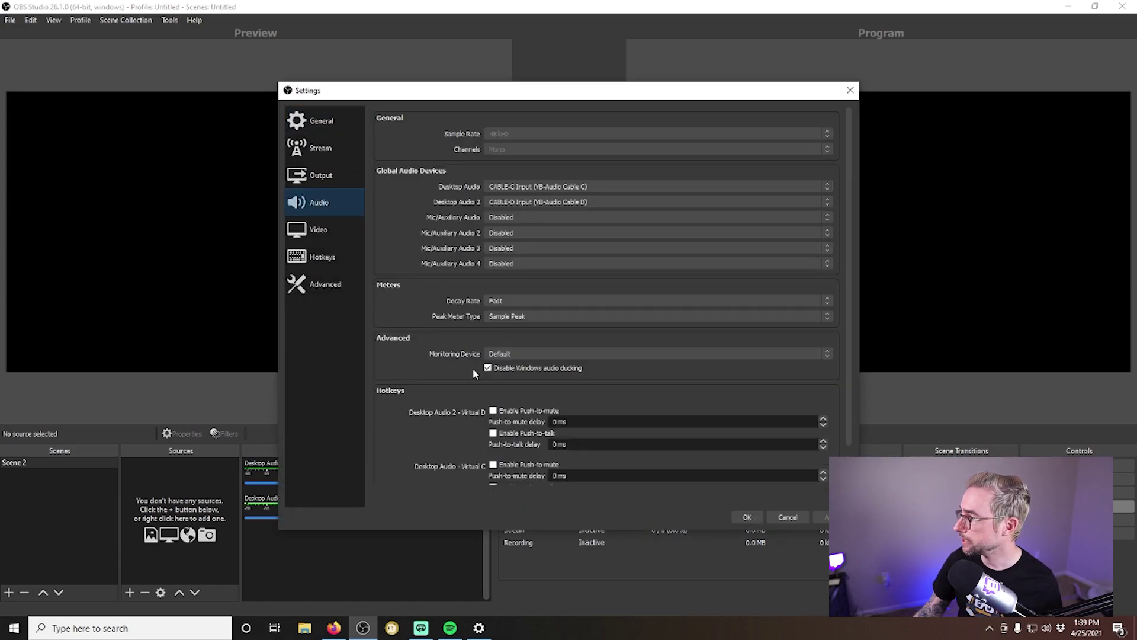
left_click(514, 354)
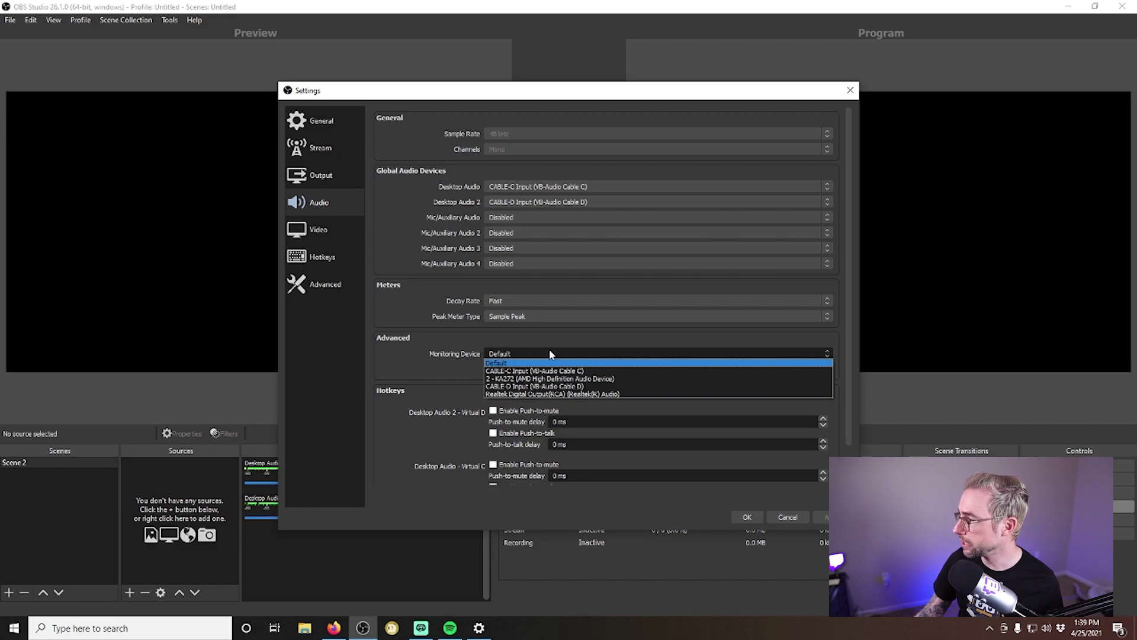
left_click(552, 393)
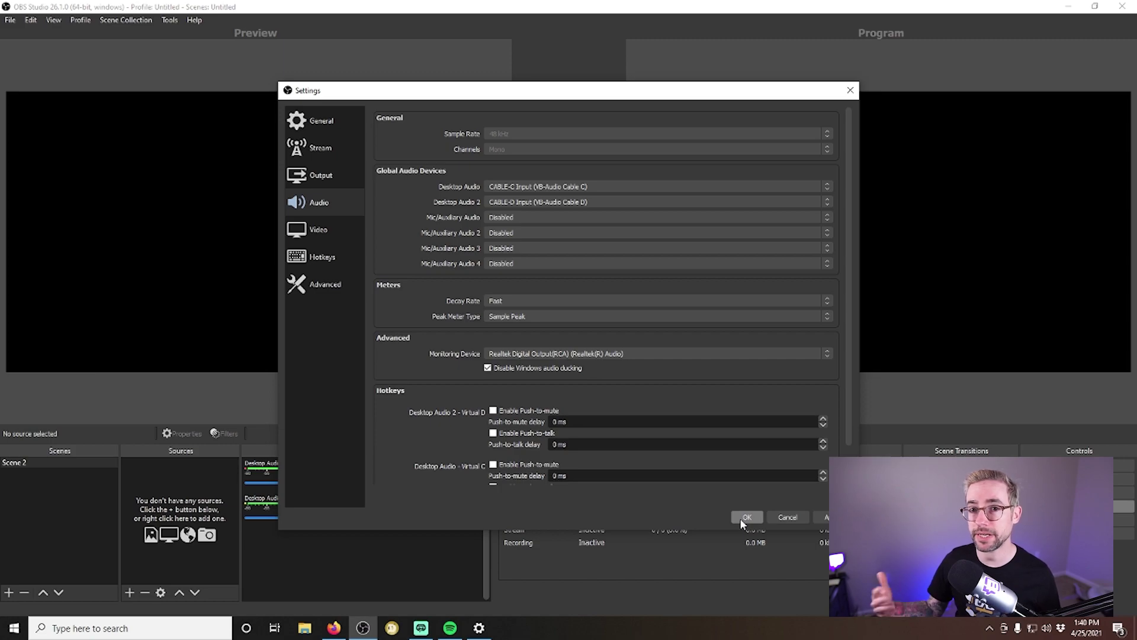
left_click(781, 517)
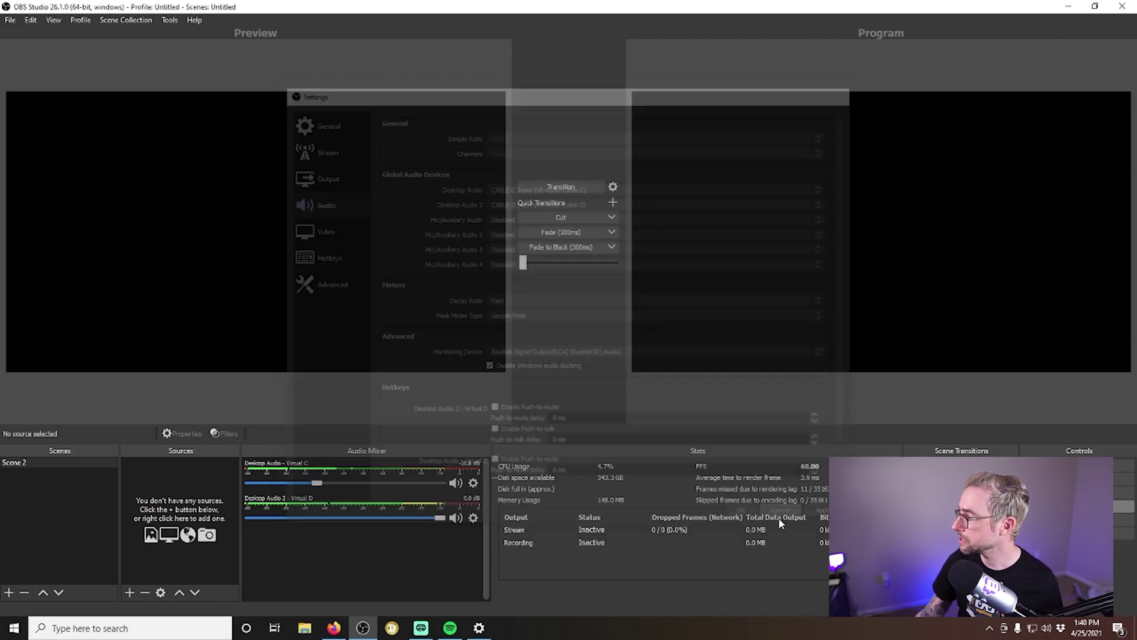
In Advanced Audio Properties, set Desktop Audio - Virtual C to Monitor Only (mute output).
right_click(408, 539)
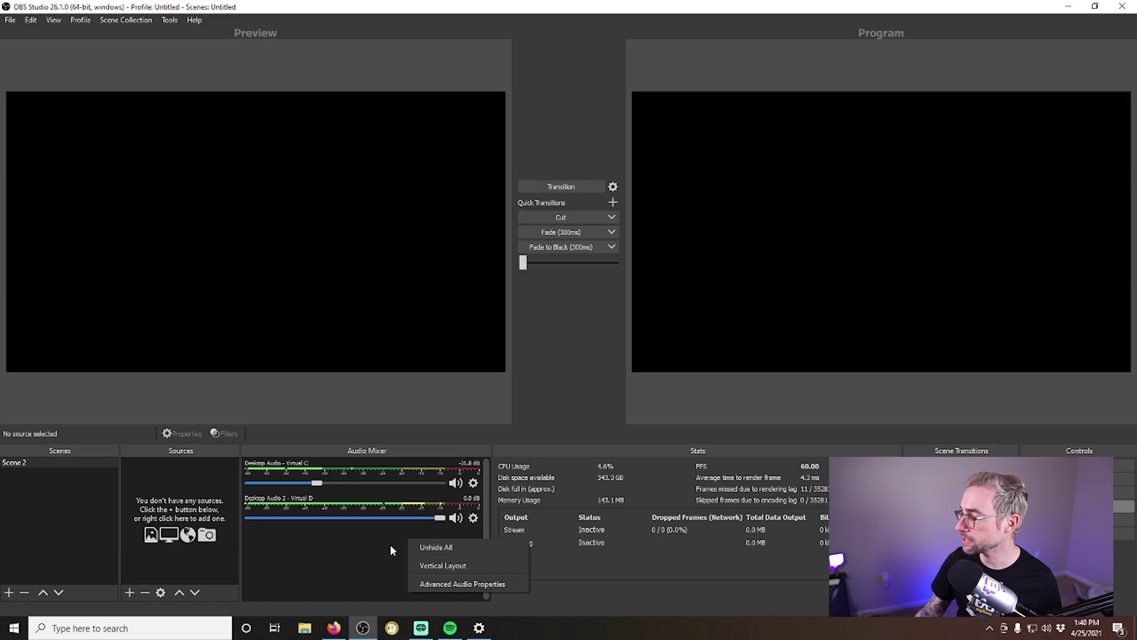
left_click(488, 585)
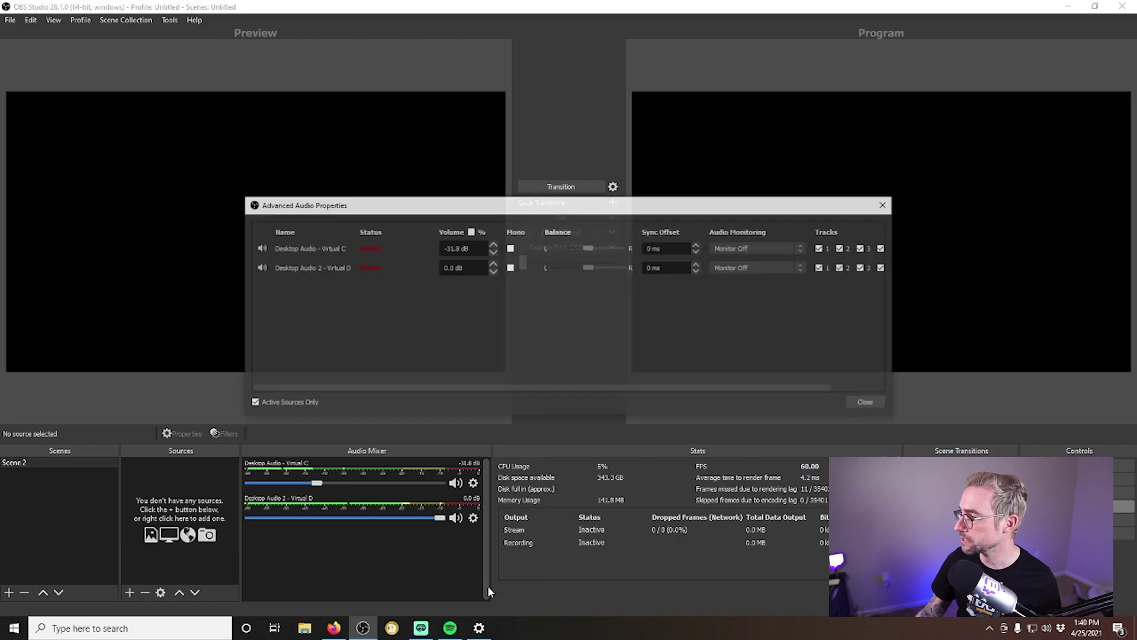
left_click(760, 247)
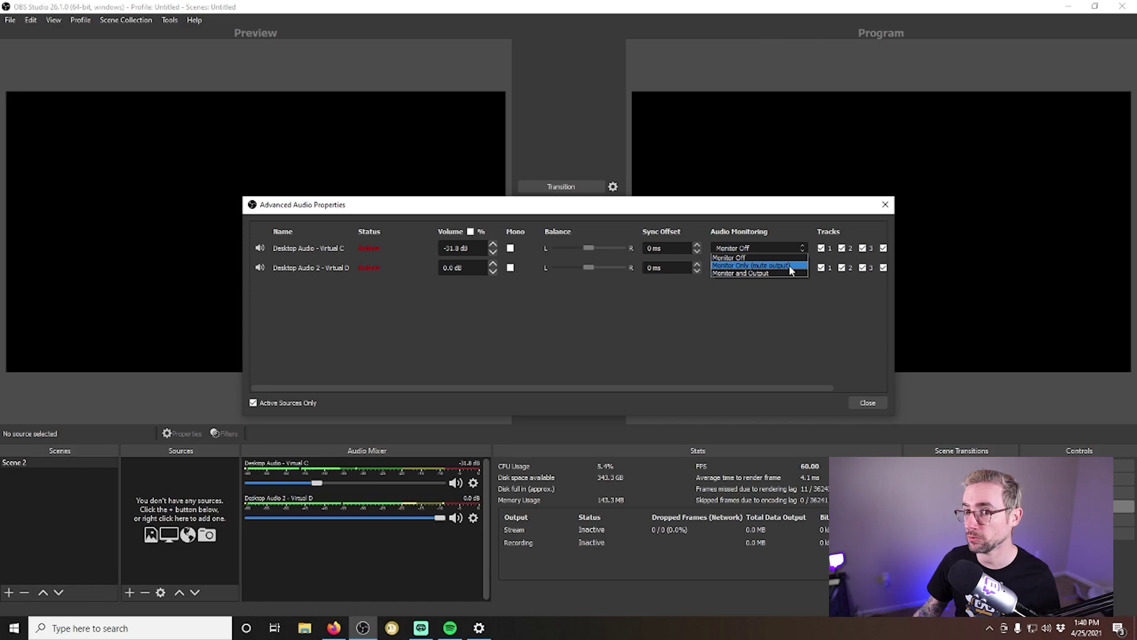
left_click(789, 265)
left_click(868, 404)
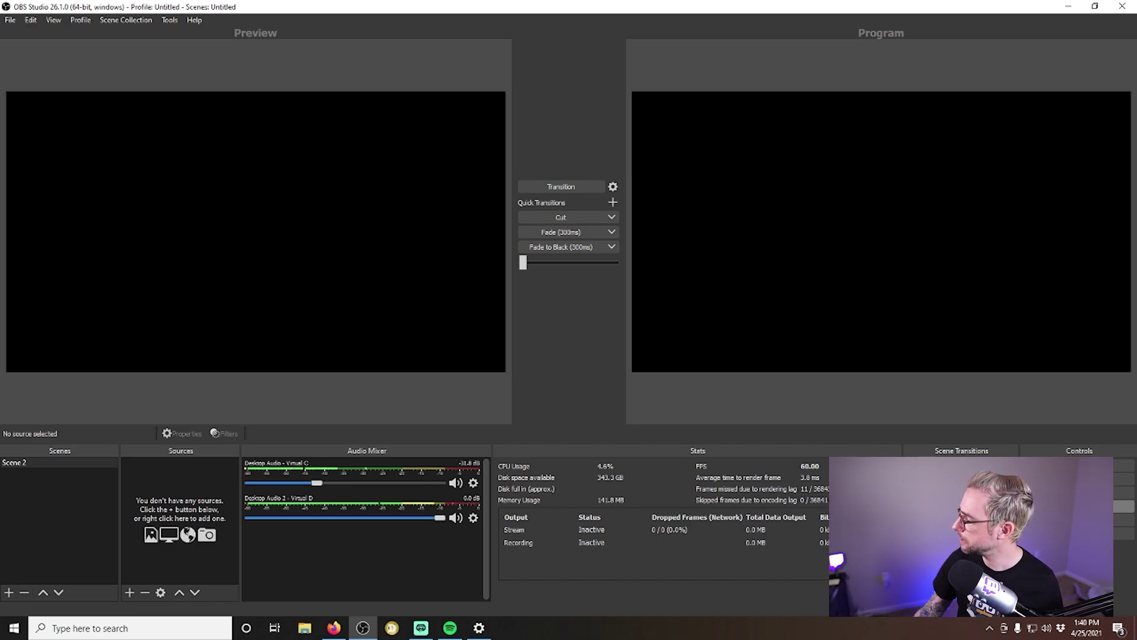
left_click(479, 628)
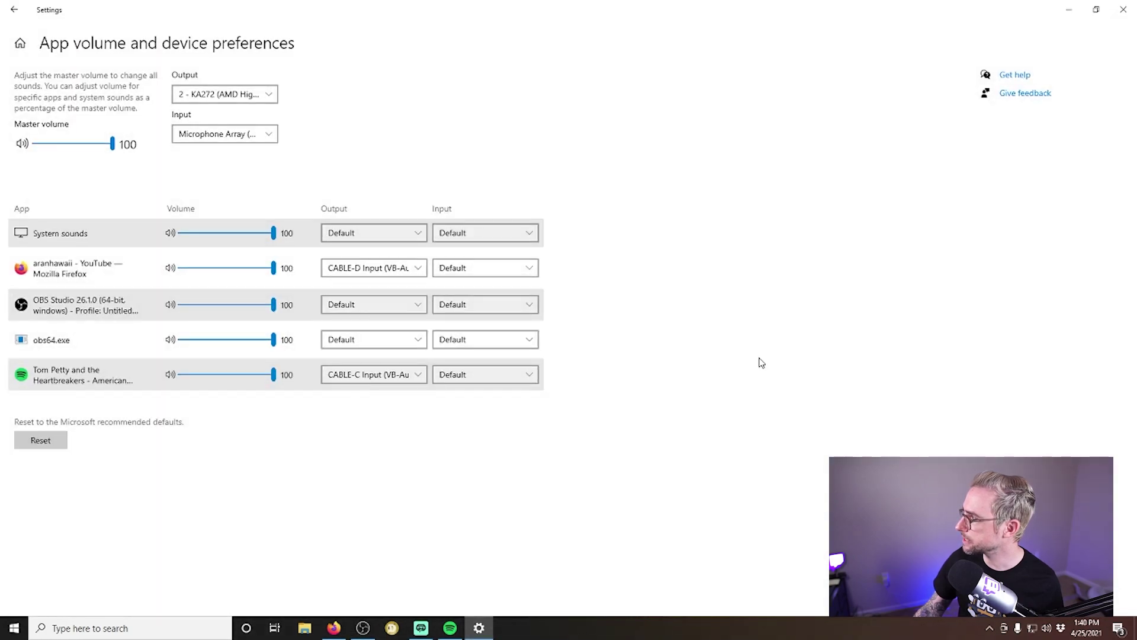
left_click(14, 9)
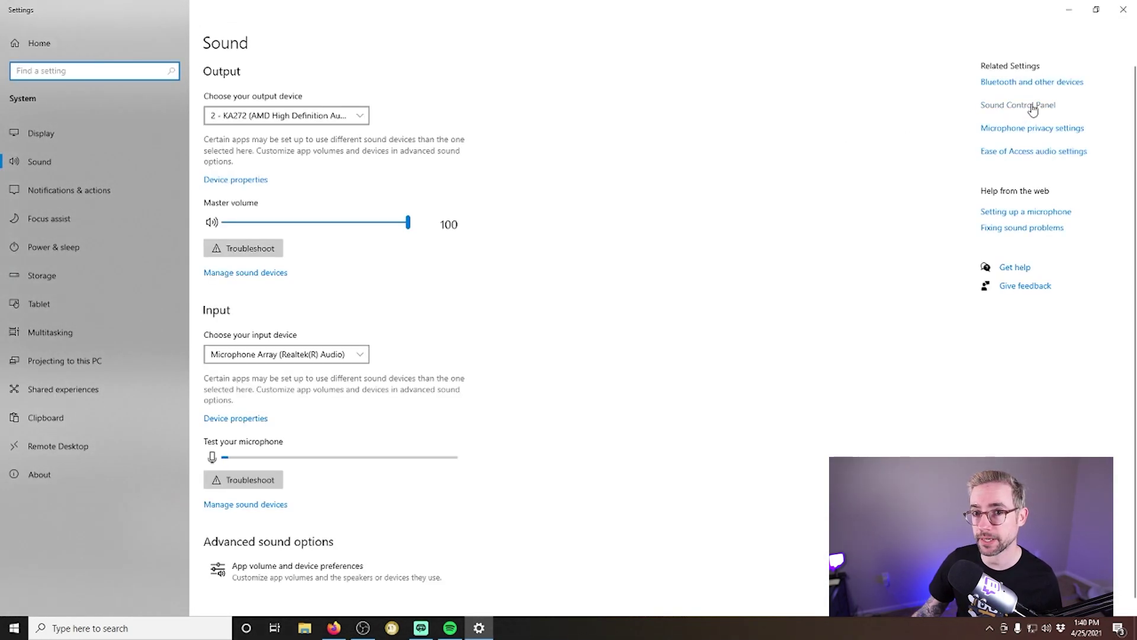
left_click(1032, 111)
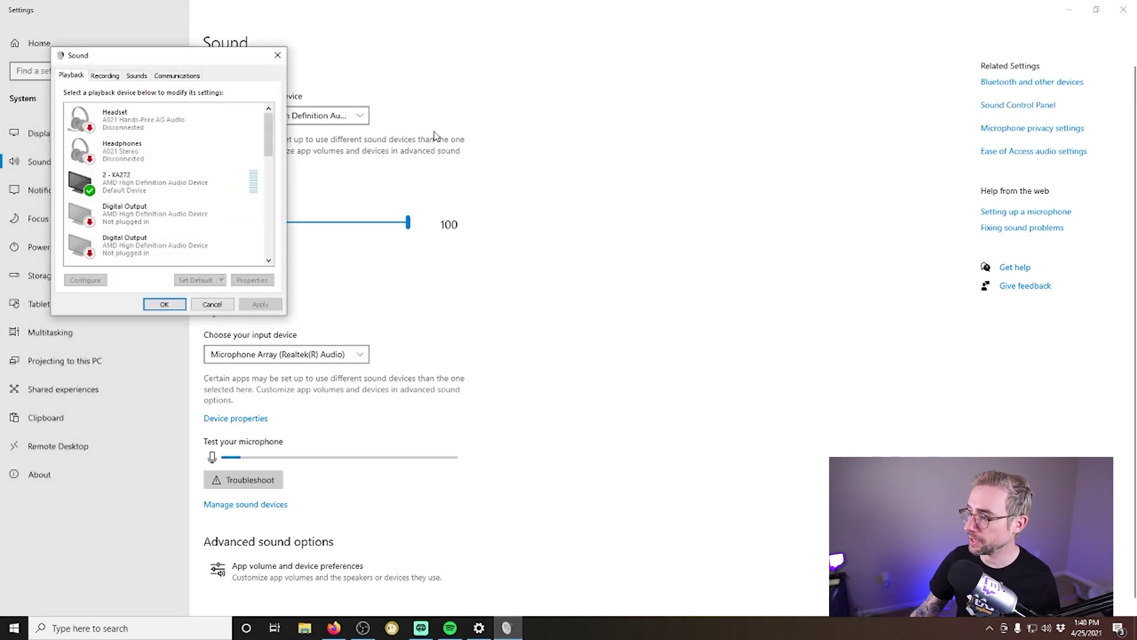
left_click(105, 76)
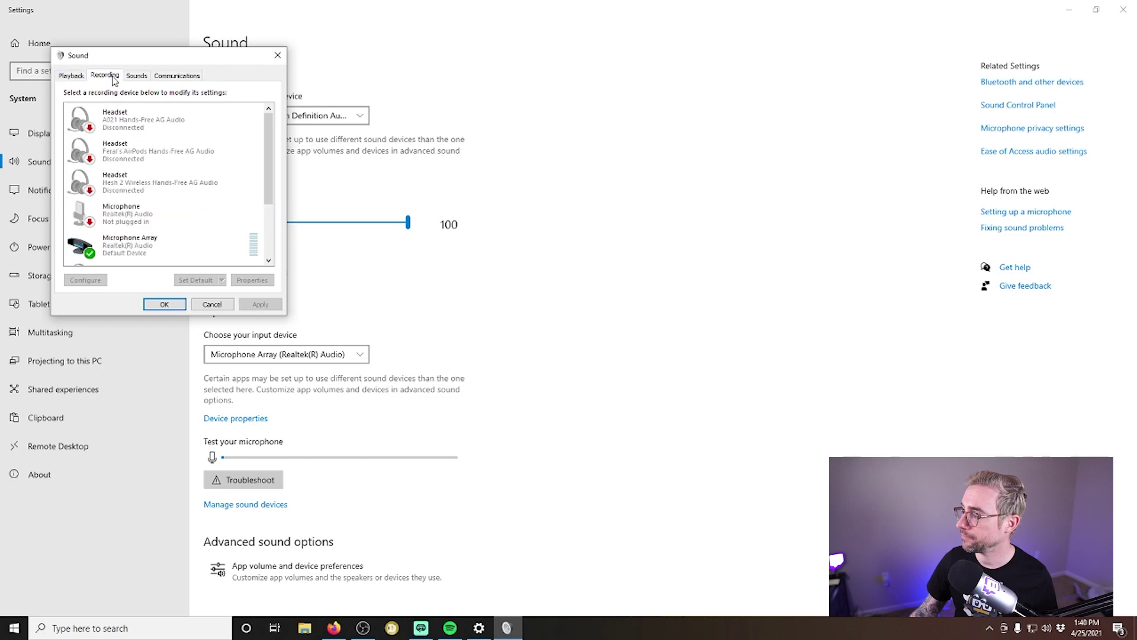
left_click_drag(270, 148, 272, 216)
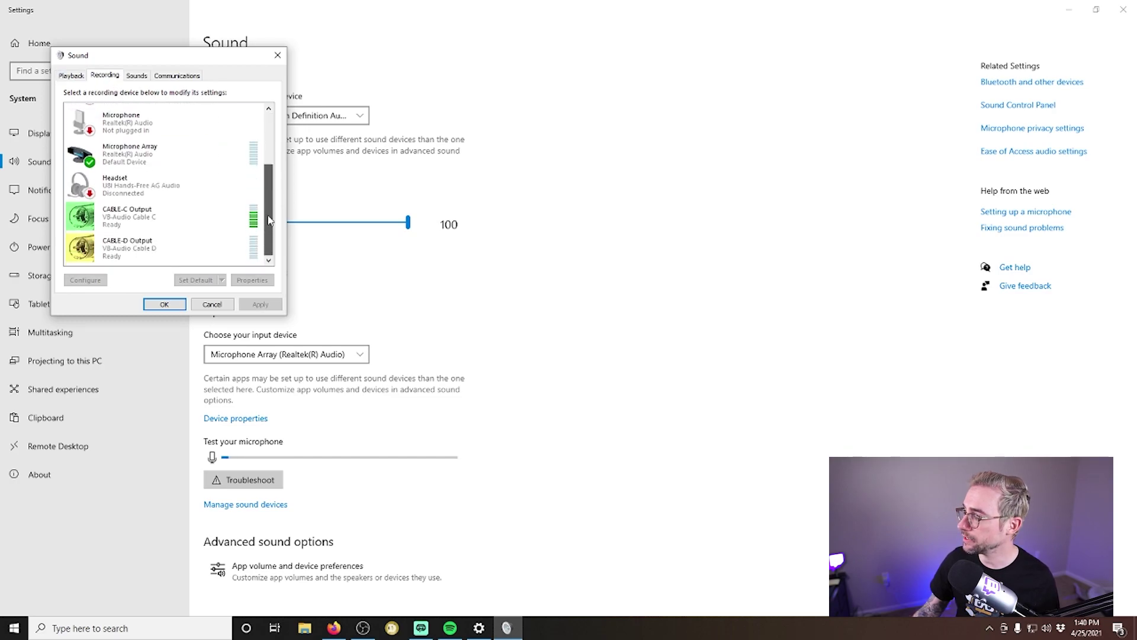
right_click(200, 219)
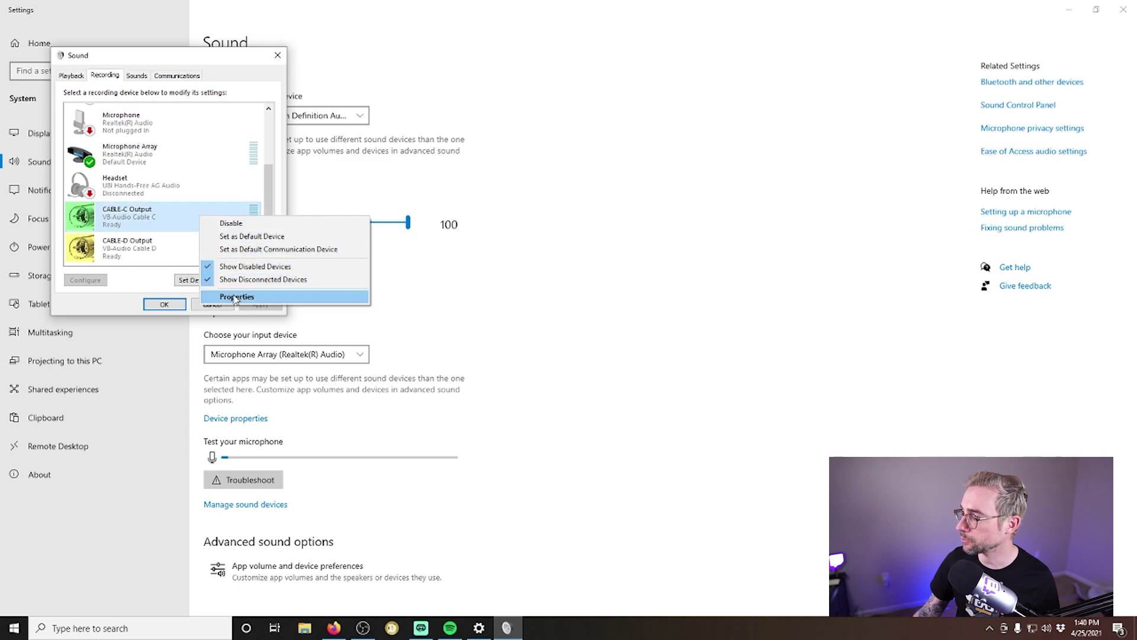
left_click(236, 297)
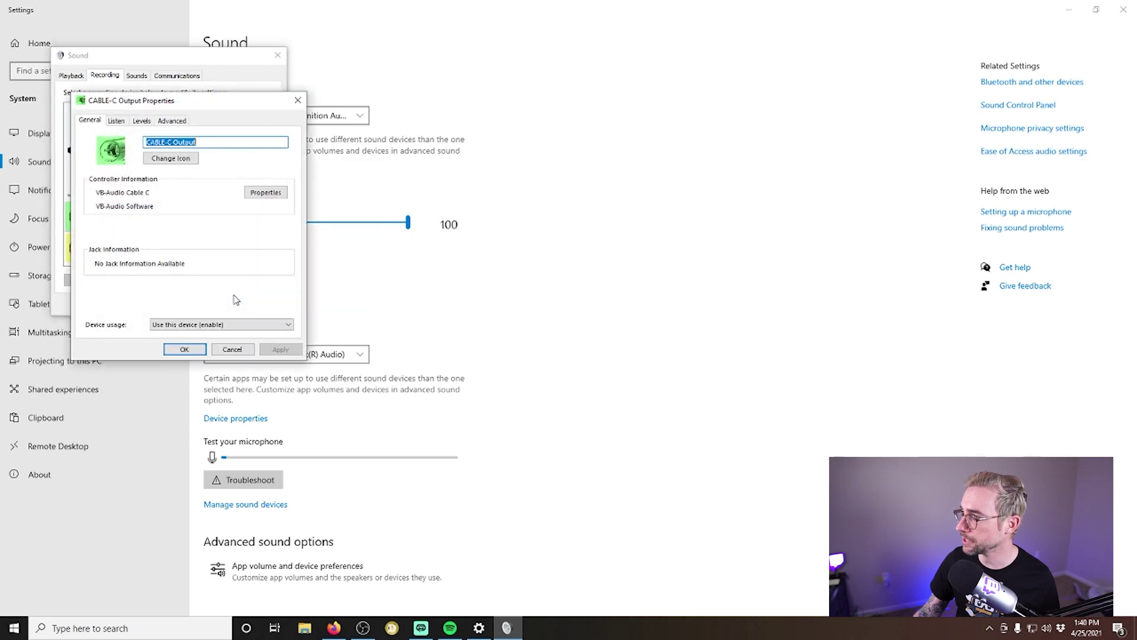
left_click(116, 121)
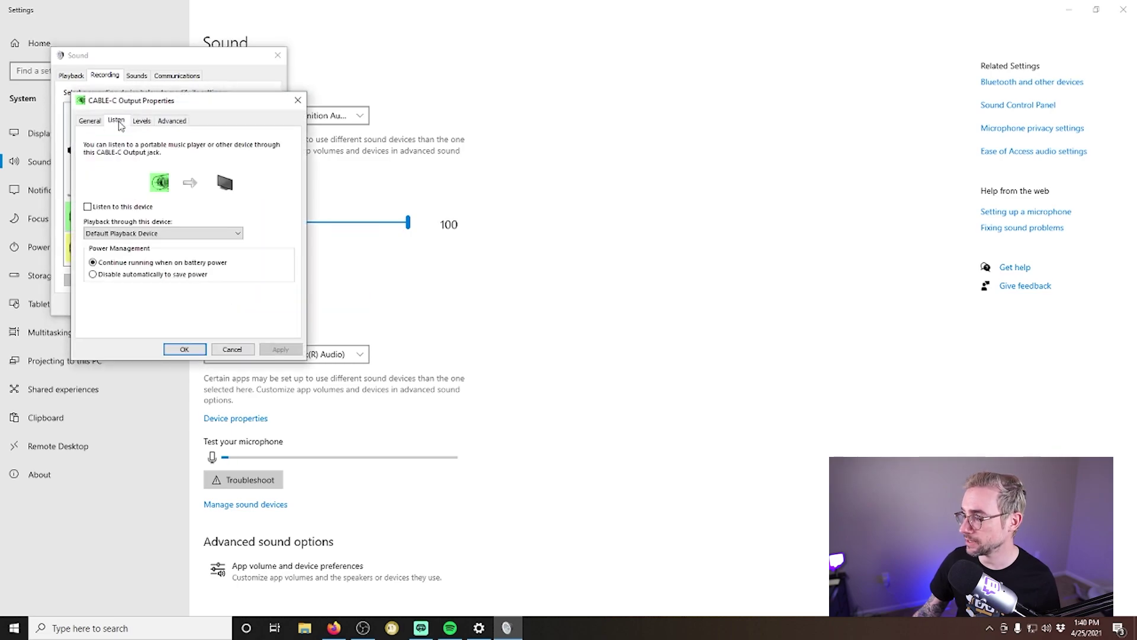
left_click(87, 206)
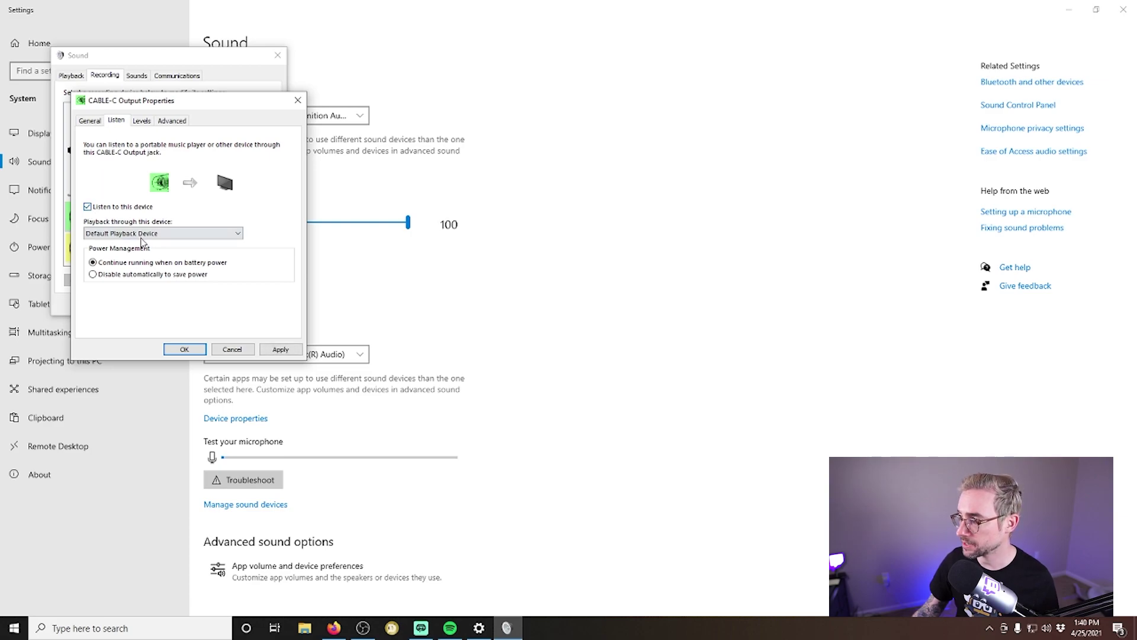
left_click(198, 234)
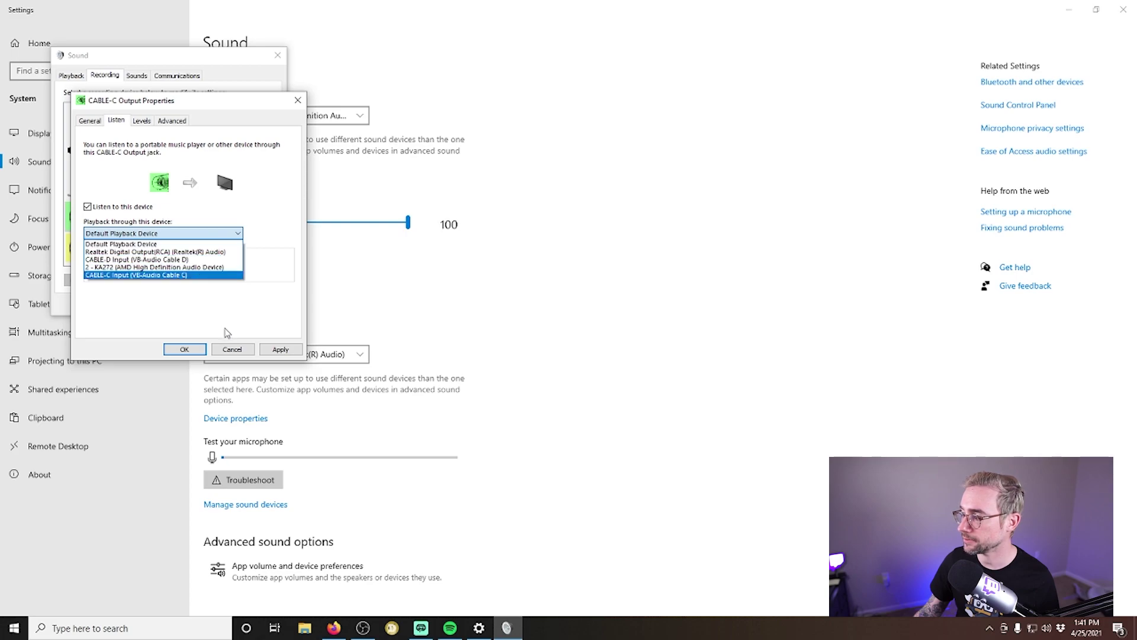
left_click(235, 351)
left_click(239, 353)
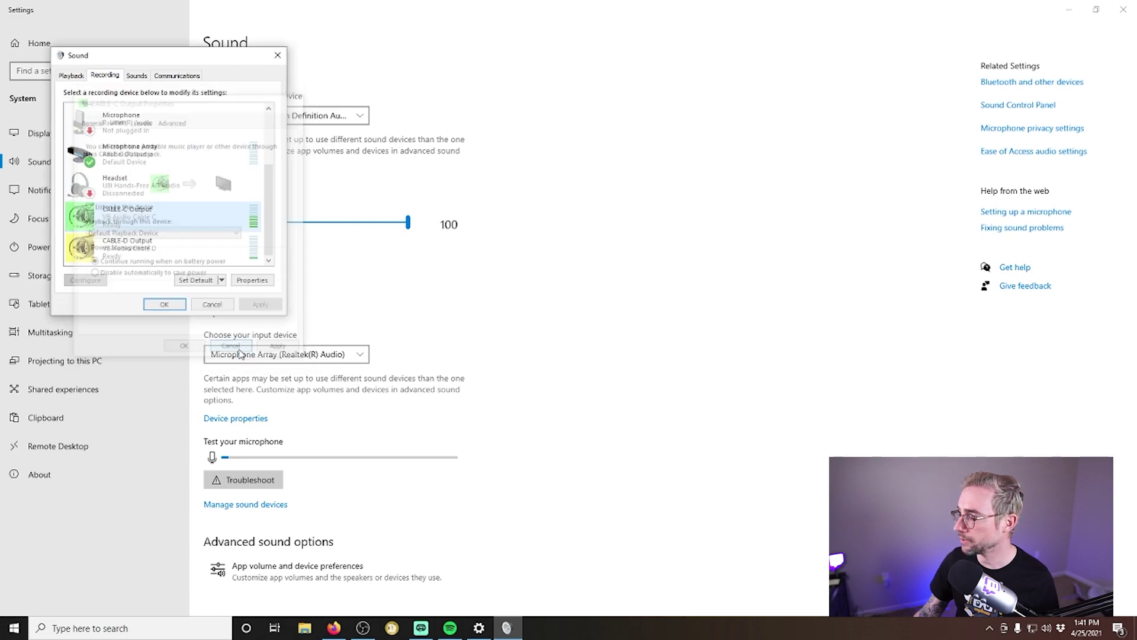
left_click(212, 304)
Bring OBS Studio forward and show the Audio settings page with the CABLE-C and CABLE-D desktop devices.
left_click(368, 630)
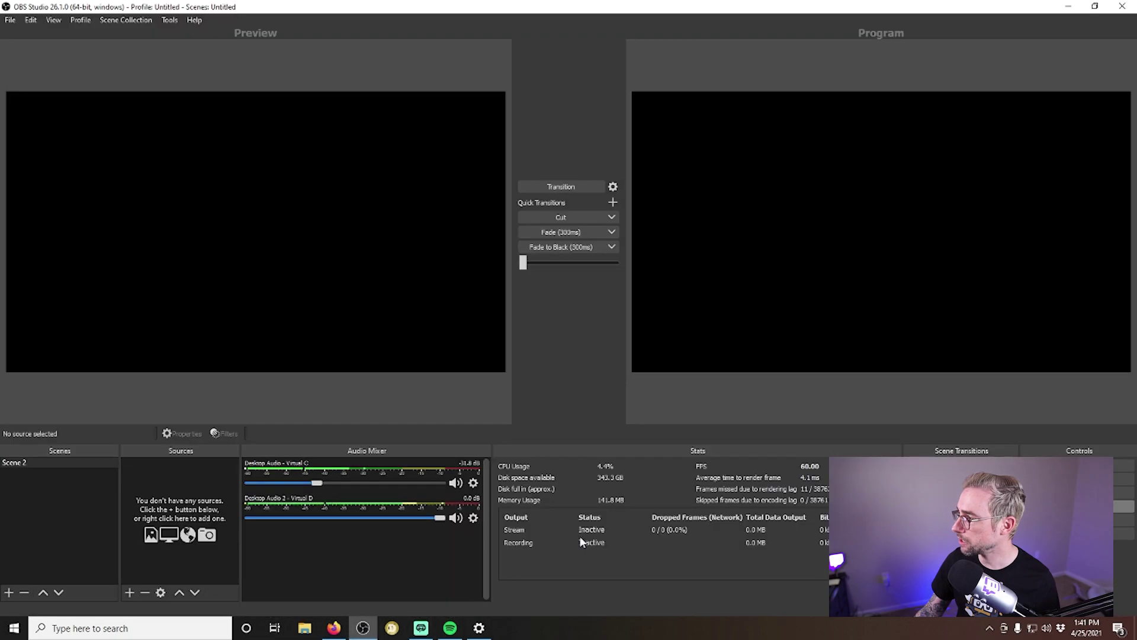
left_click(1079, 519)
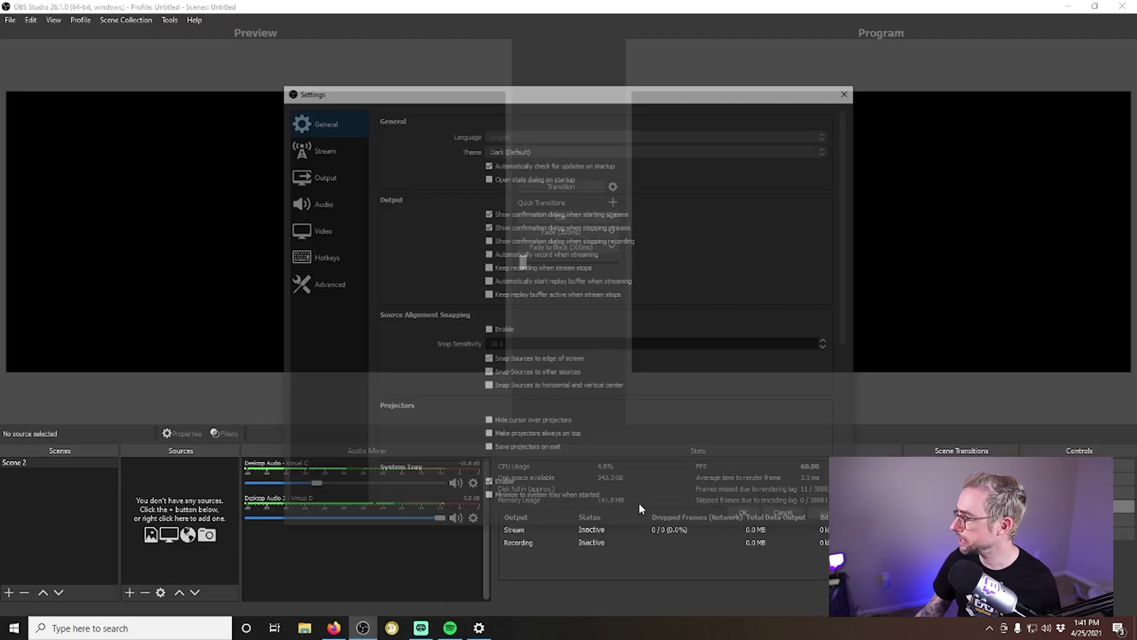
left_click(332, 204)
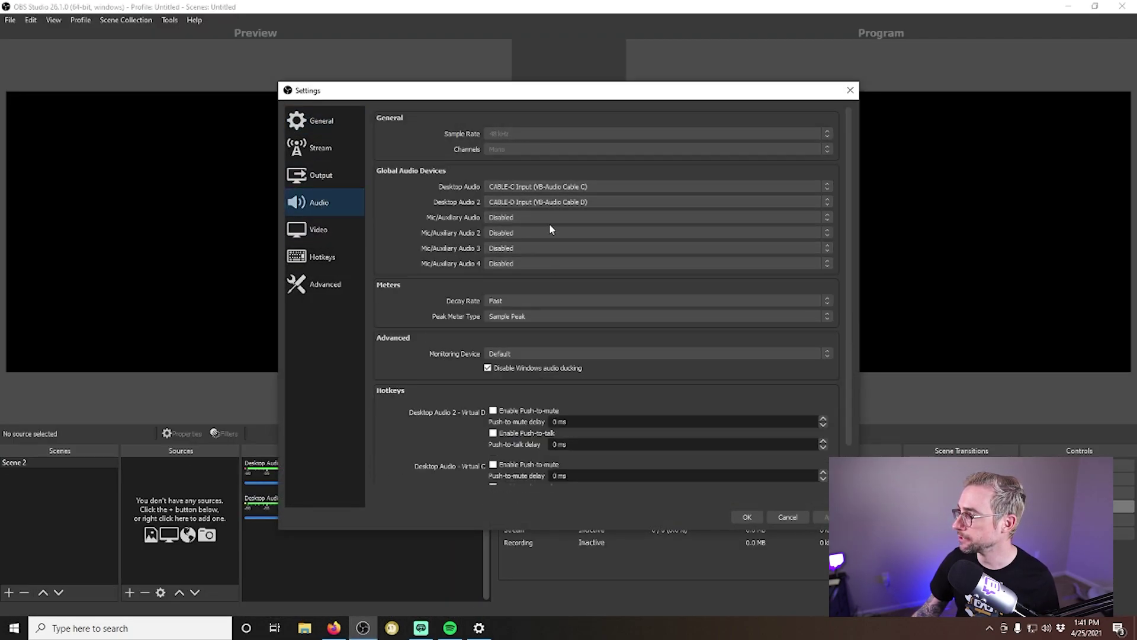